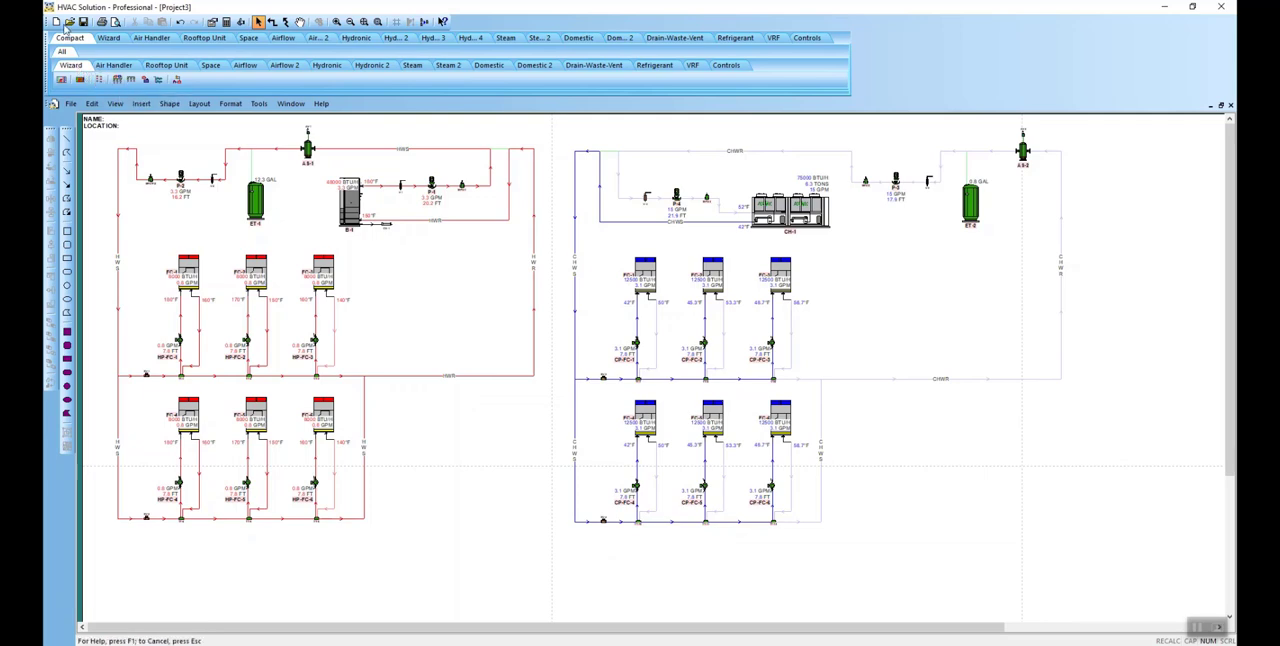
Step: Create a new project and start the Hydronic System Wizard
{"action": "left_click", "coordinate": [71, 104]}
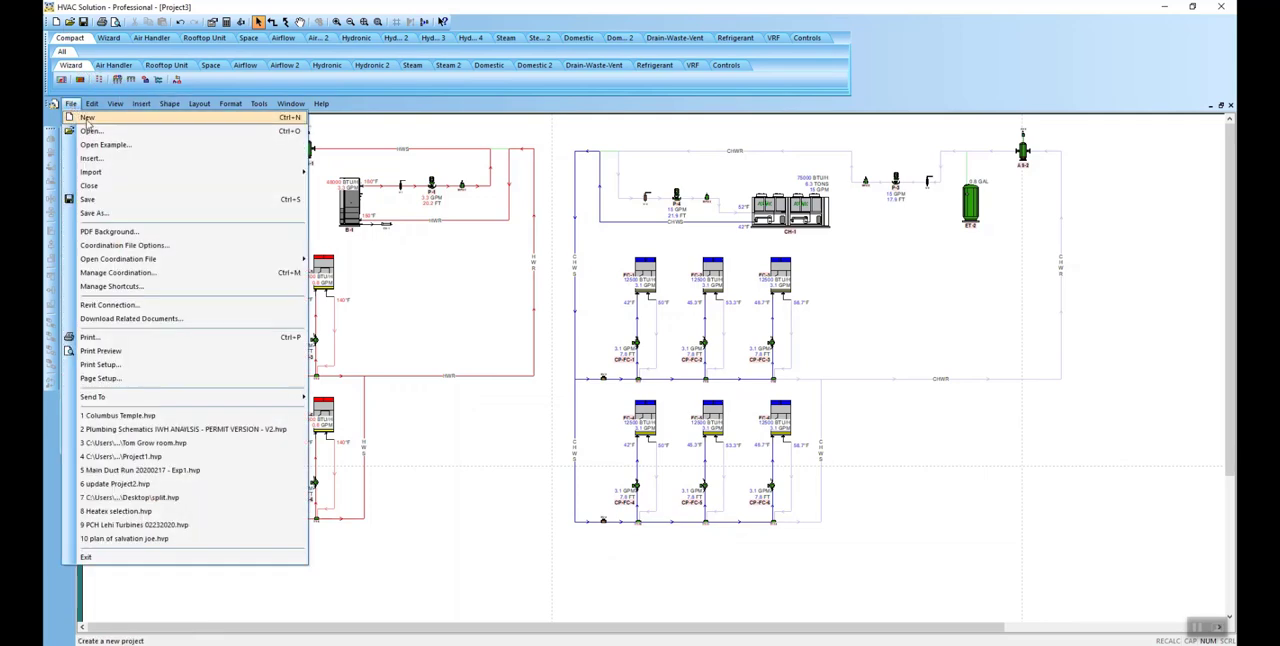
{"action": "left_click", "coordinate": [88, 119]}
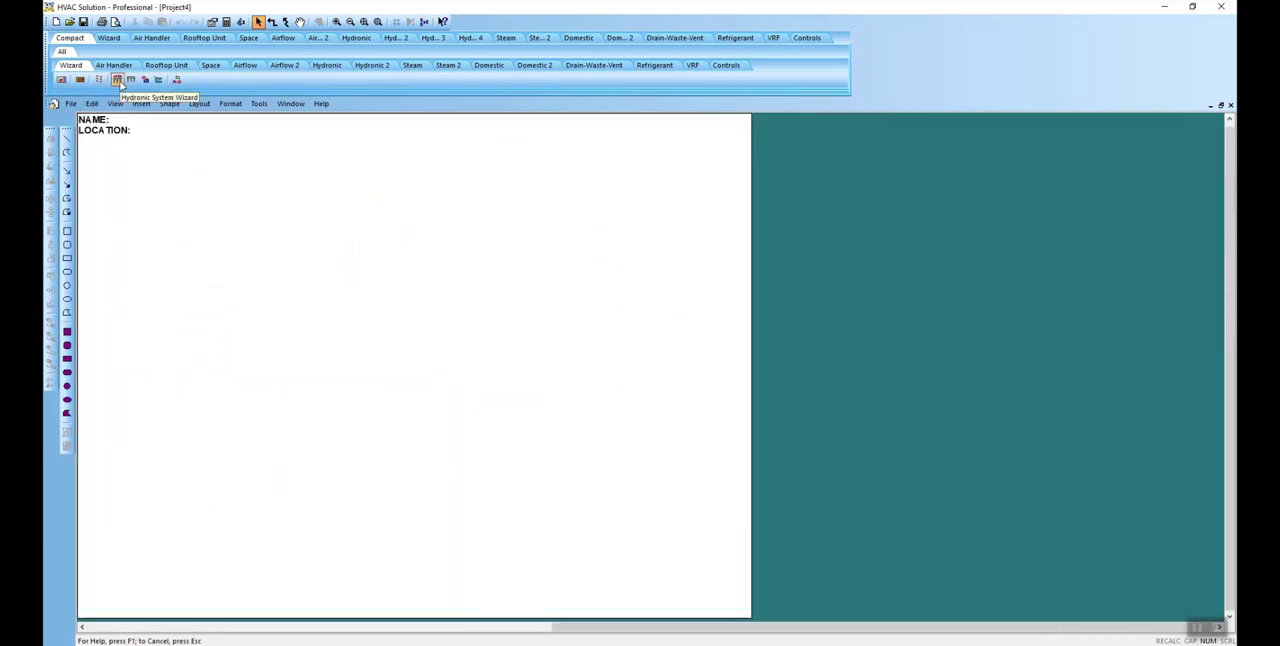
{"action": "left_click", "coordinate": [117, 80]}
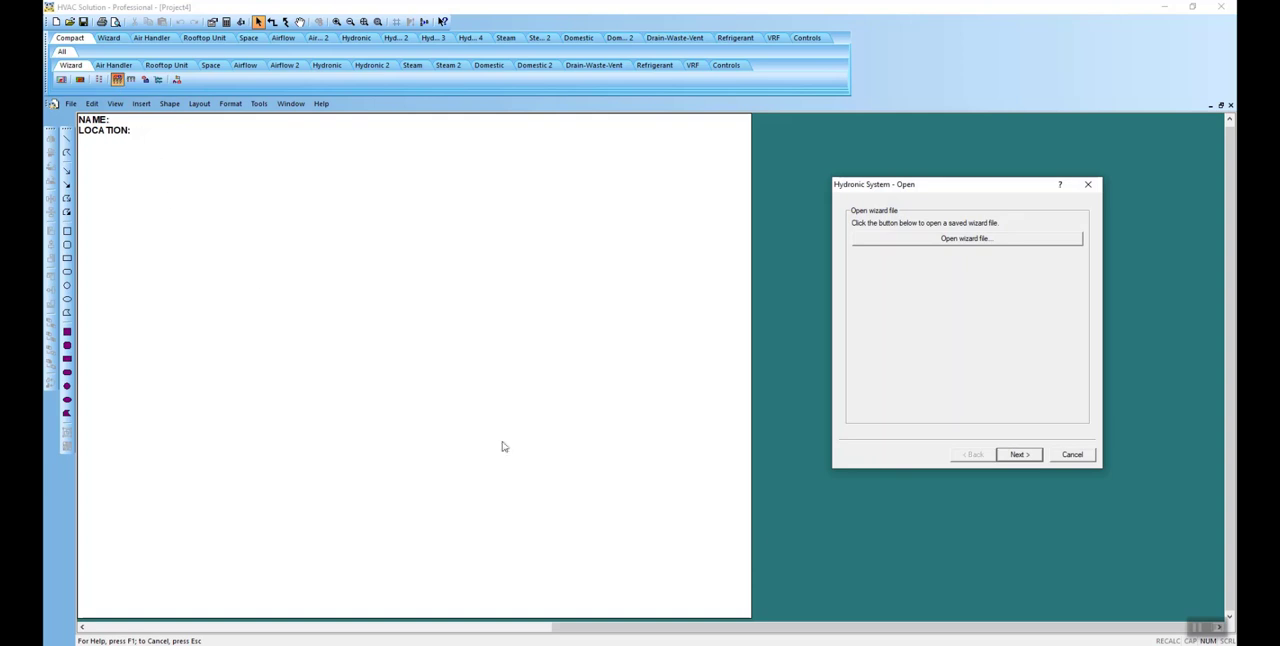
Step: Configure Taco LoadMatch single-pipe distribution with separate heating and cooling schematics and two horizontal loops
{"action": "left_click", "coordinate": [1020, 455]}
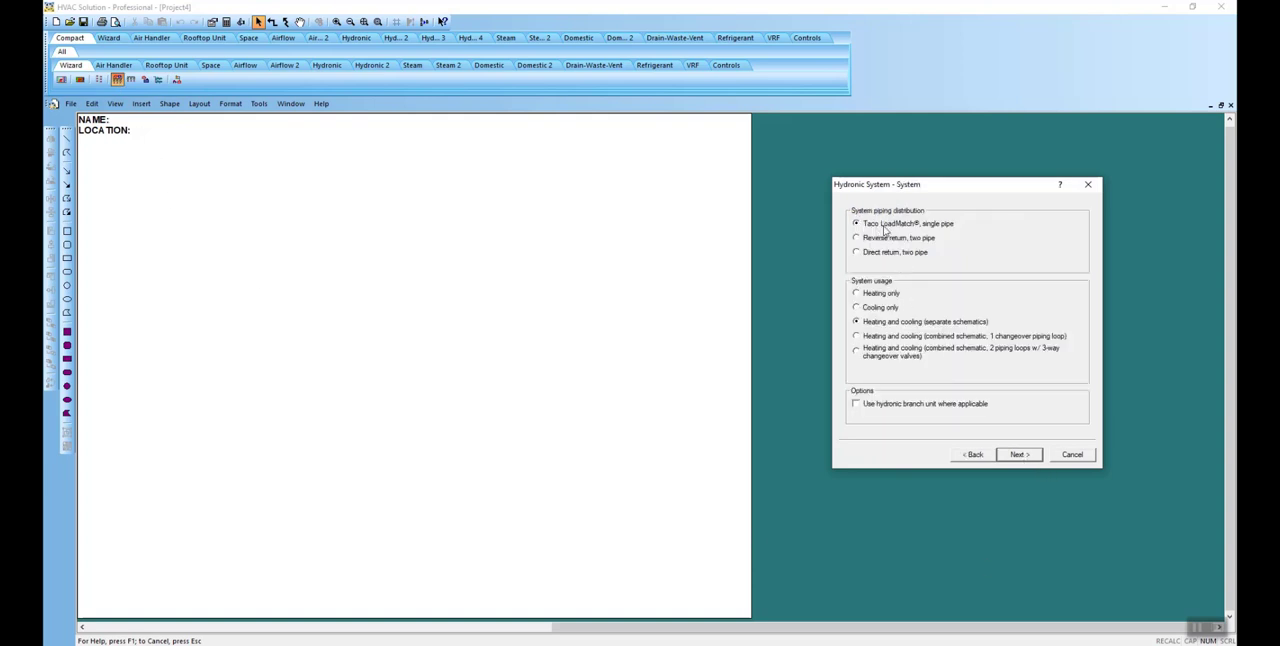
{"action": "left_click", "coordinate": [1016, 459]}
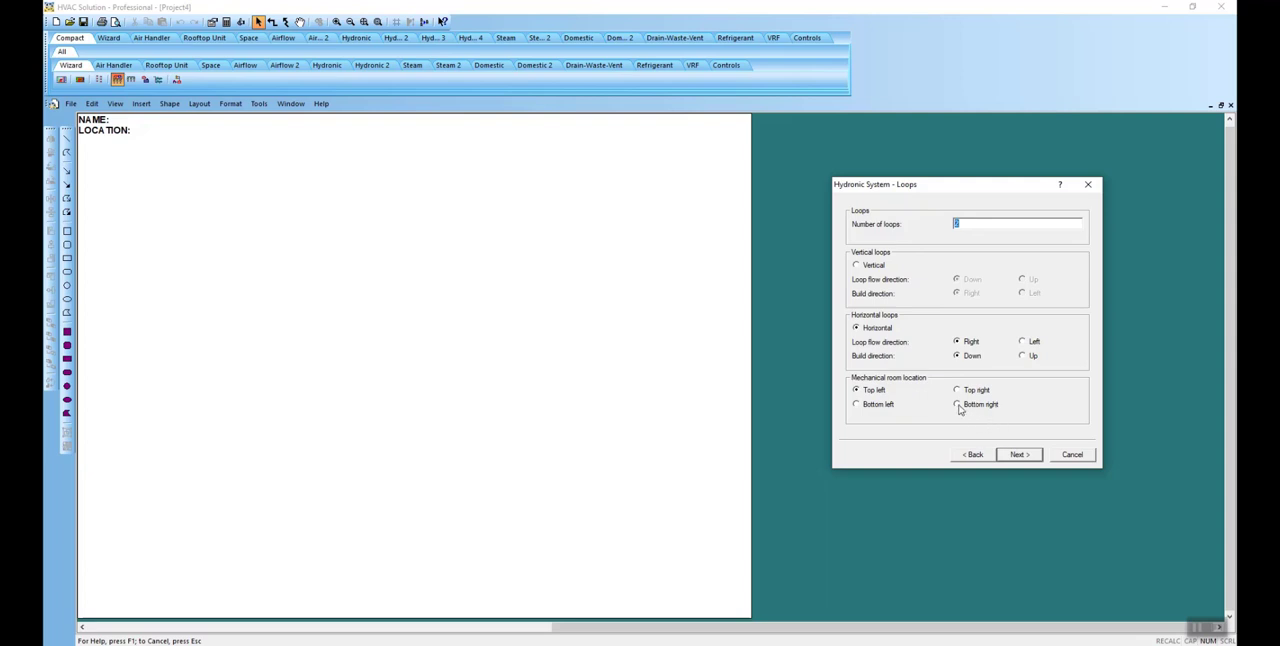
{"action": "left_click", "coordinate": [1017, 456]}
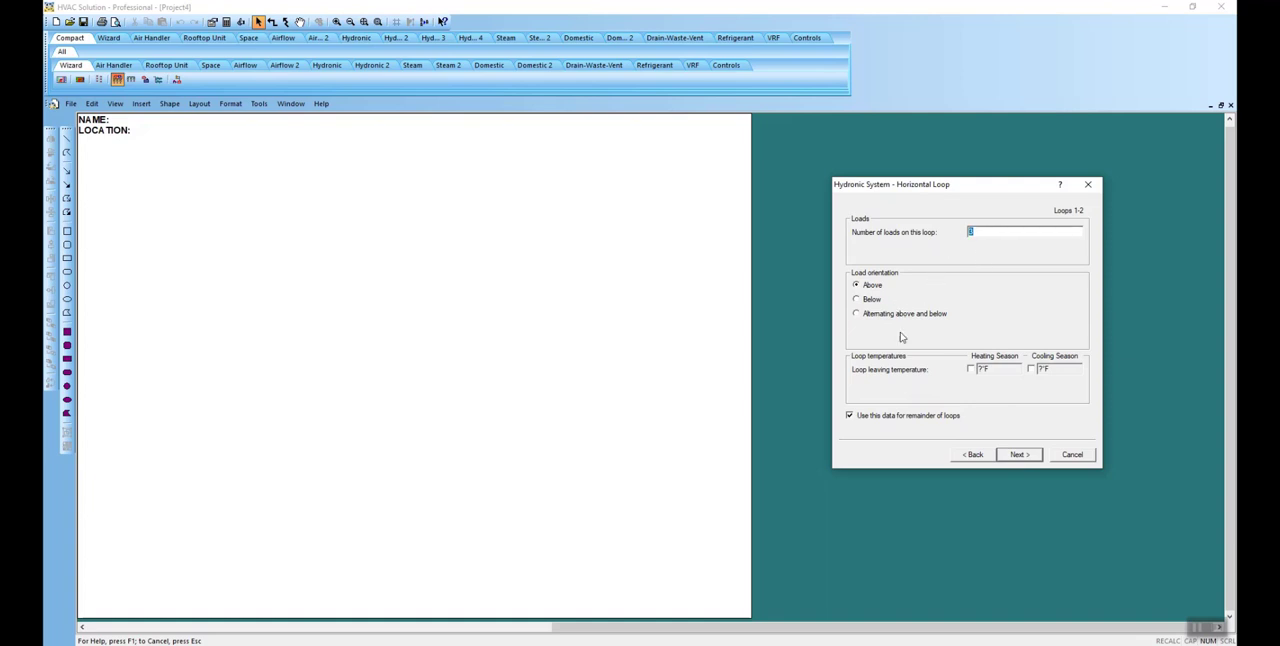
Step: Define three loads above each loop as Williams LH-B fan coils with total loads of 8000 Btu/h heating and 12500 Btu/h cooling
{"action": "left_click", "coordinate": [1011, 457]}
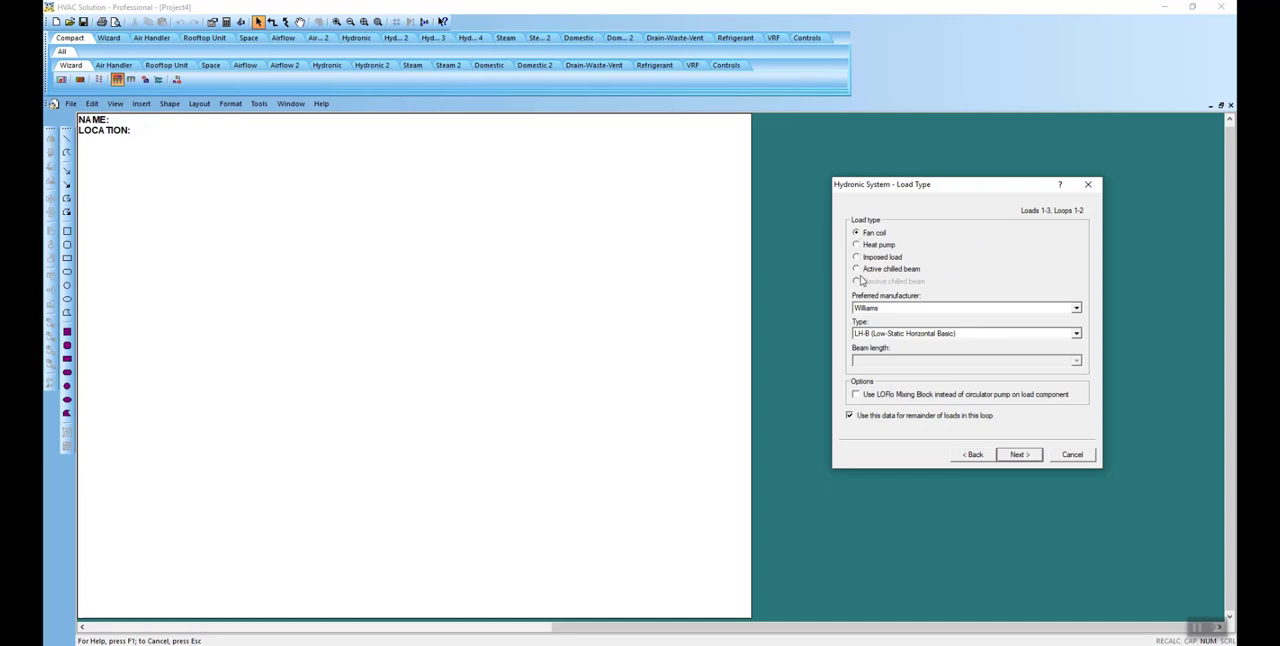
{"action": "left_click", "coordinate": [1018, 455]}
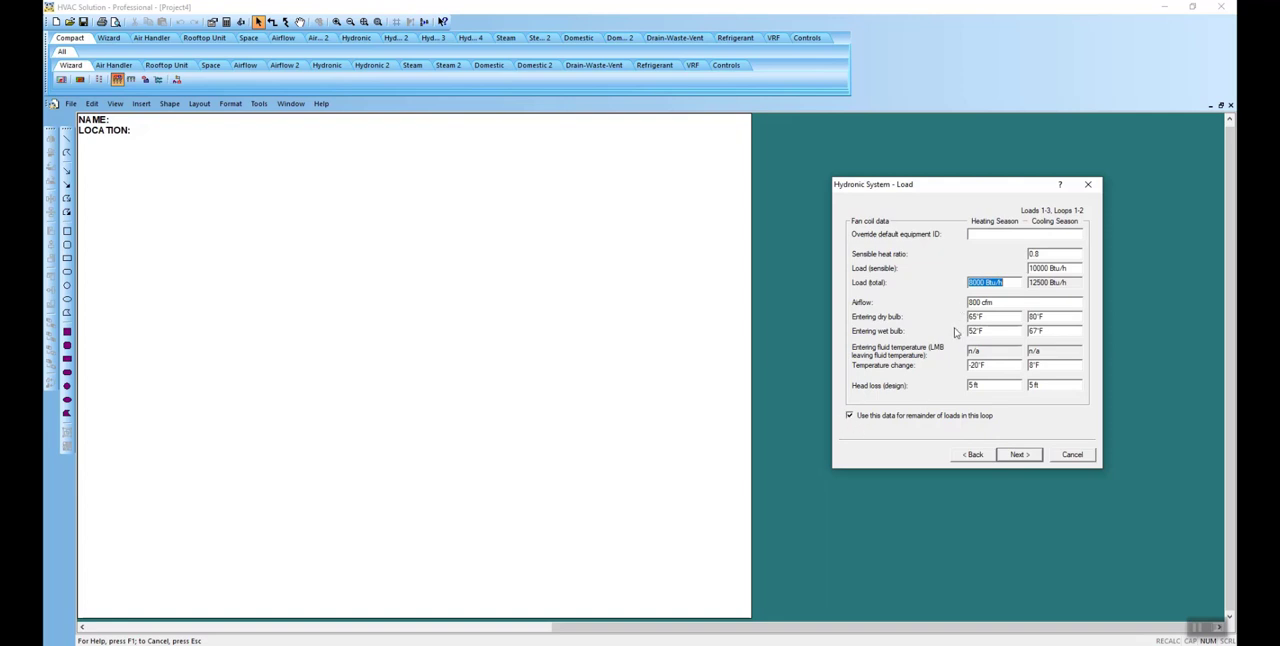
{"action": "left_click", "coordinate": [1017, 458]}
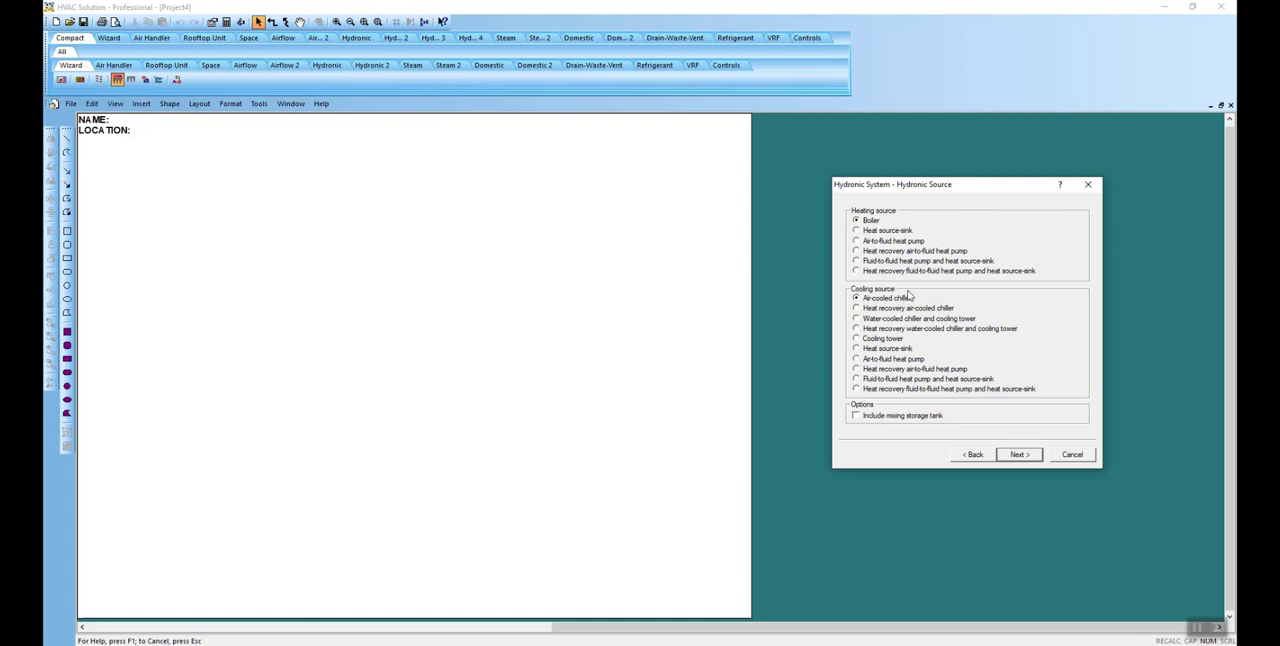
Step: Use two AERCO Benchmark Standard boilers for heating and two Aermec NRL air-cooled chillers for cooling
{"action": "left_click", "coordinate": [1028, 459]}
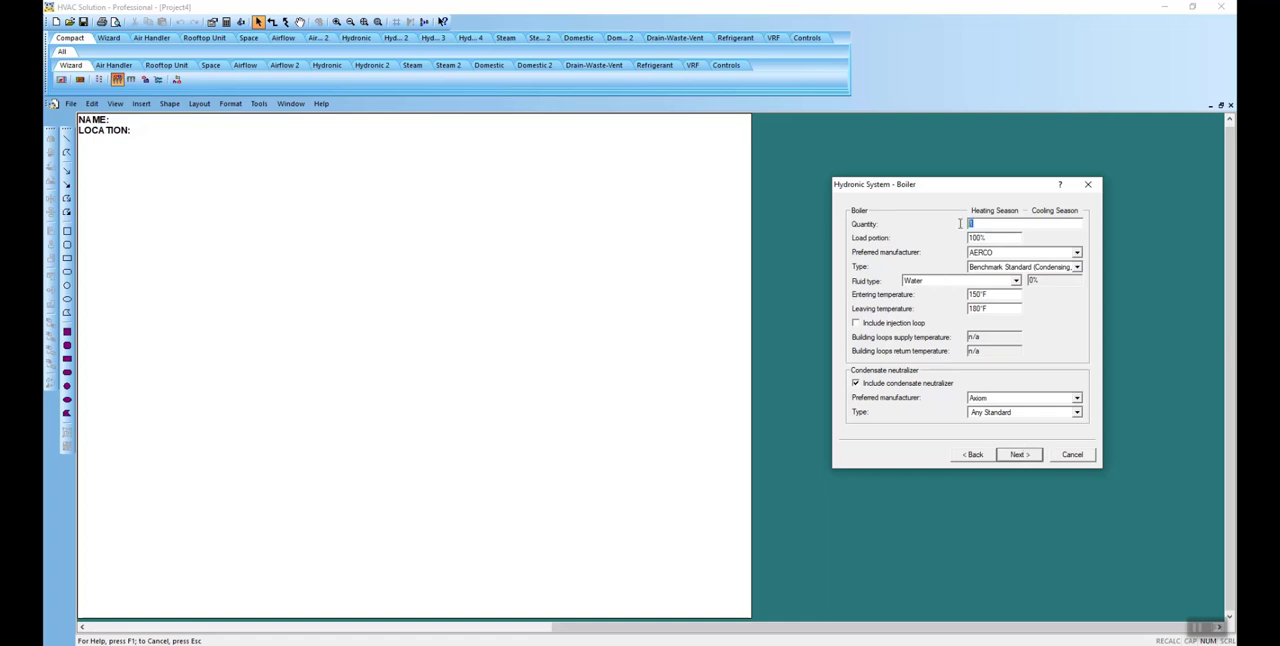
{"action": "left_click", "coordinate": [1018, 456]}
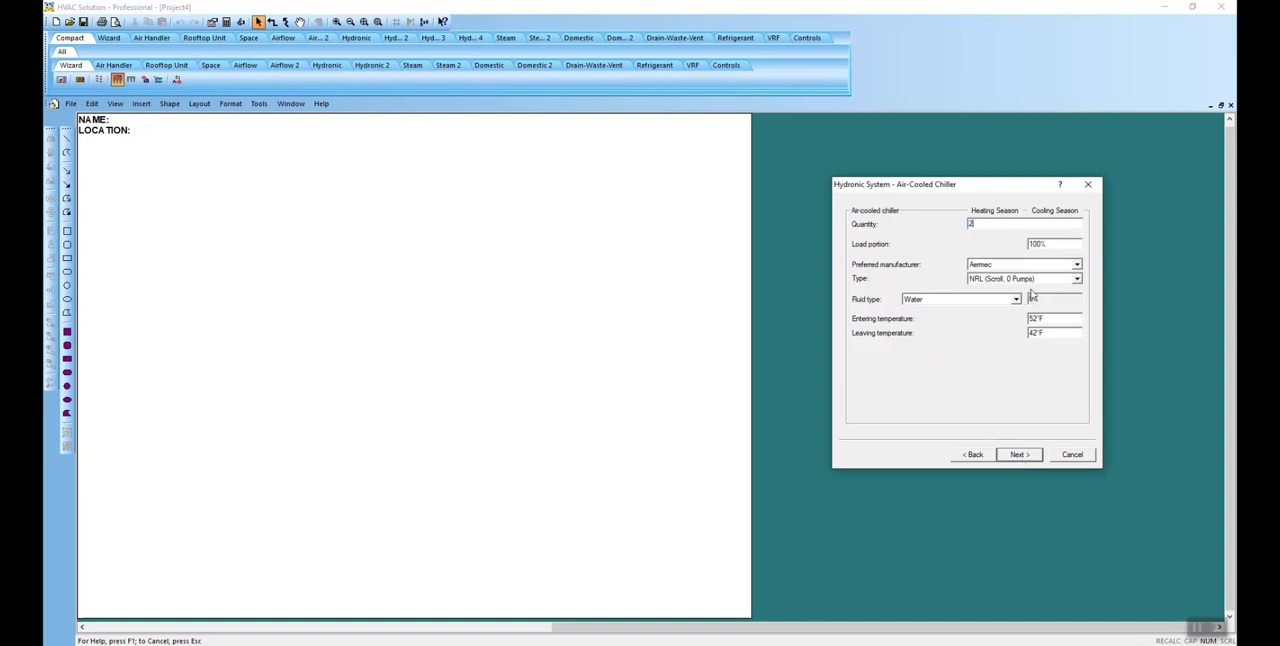
{"action": "left_click", "coordinate": [1029, 457]}
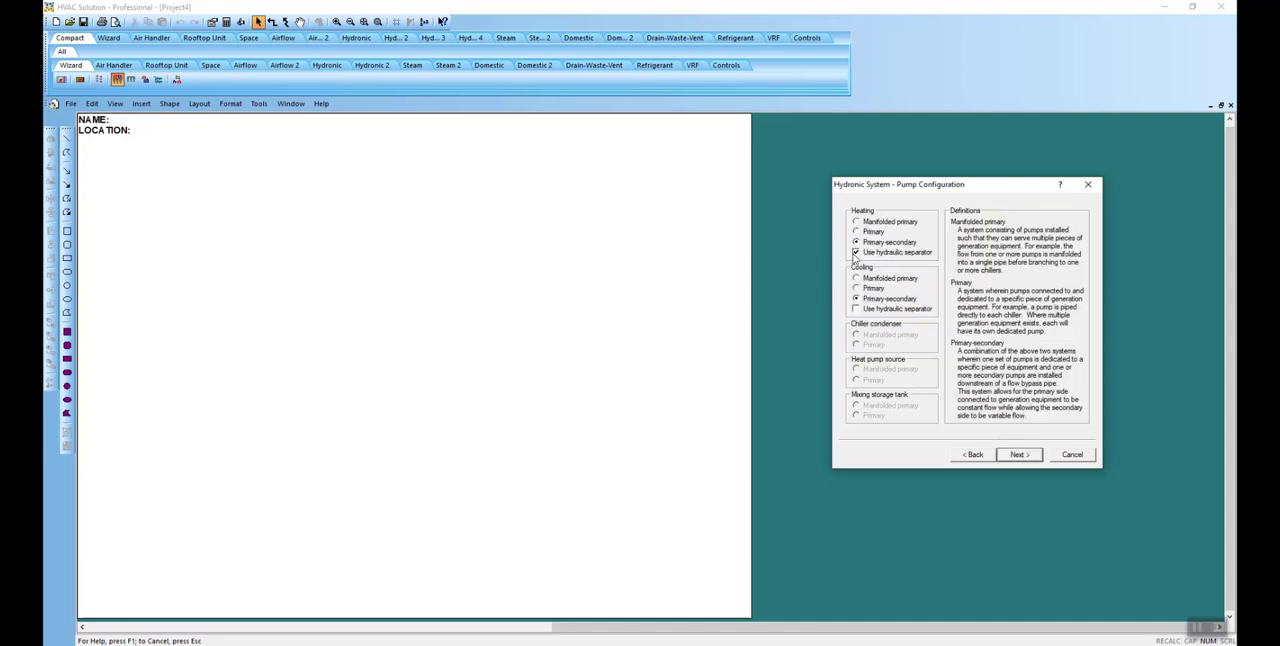
Step: Configure primary-secondary vertical inline pumps with hydraulic separators and a high-efficiency tank air separator, and generate the schematics
{"action": "left_click", "coordinate": [1017, 455]}
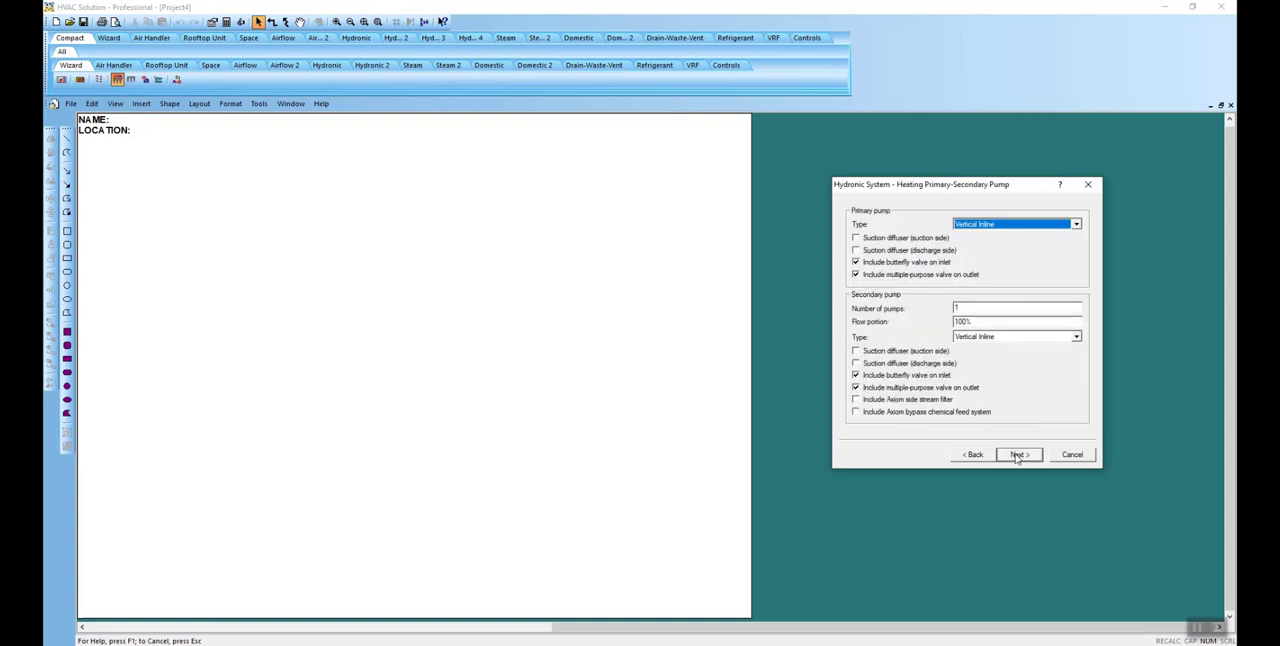
{"action": "left_click", "coordinate": [1017, 455]}
{"action": "left_click", "coordinate": [1017, 455]}
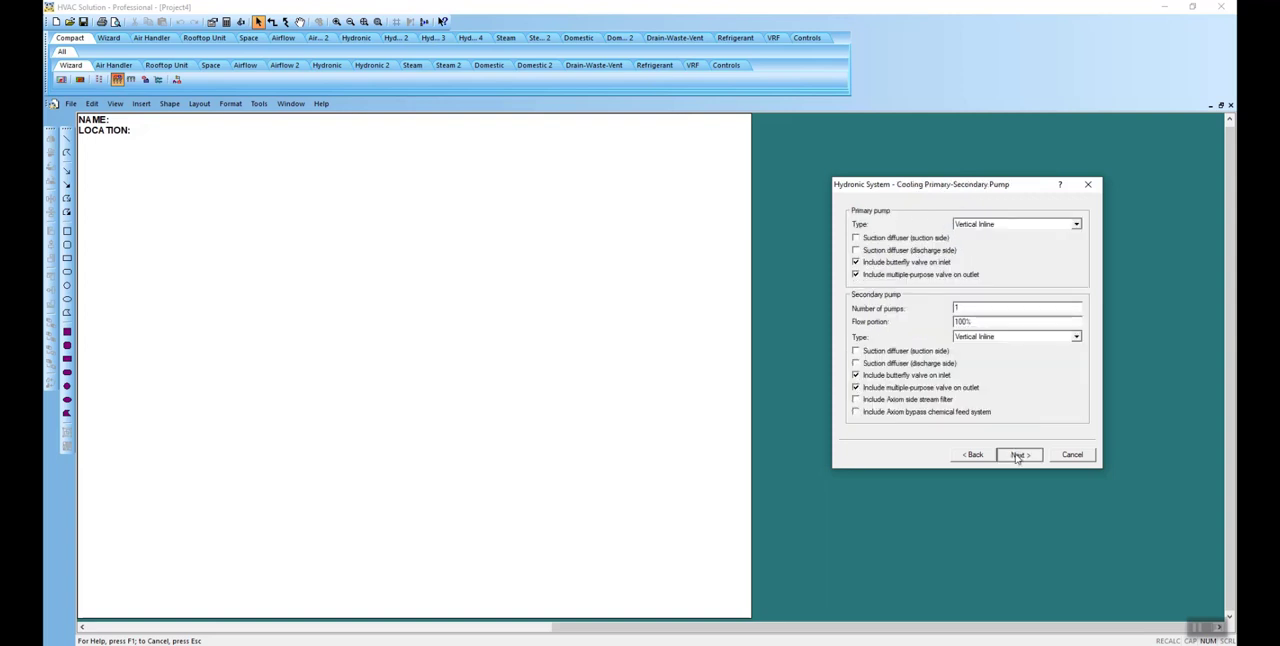
{"action": "left_click", "coordinate": [1017, 455]}
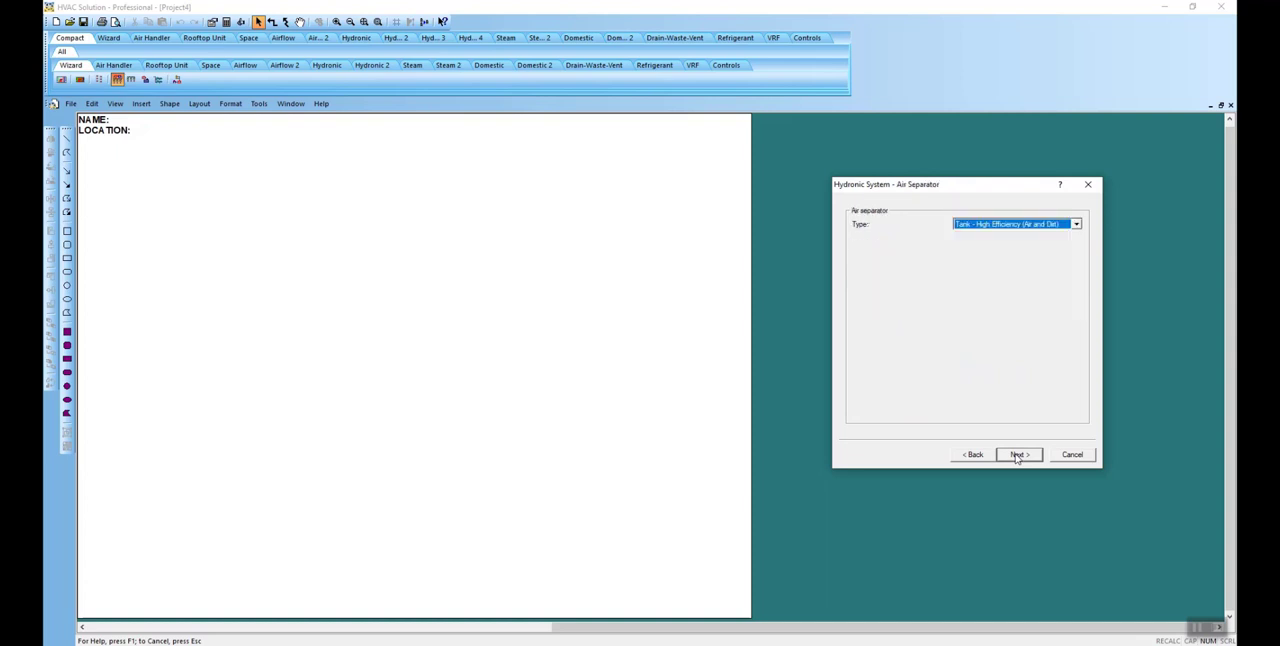
{"action": "left_click", "coordinate": [1017, 455]}
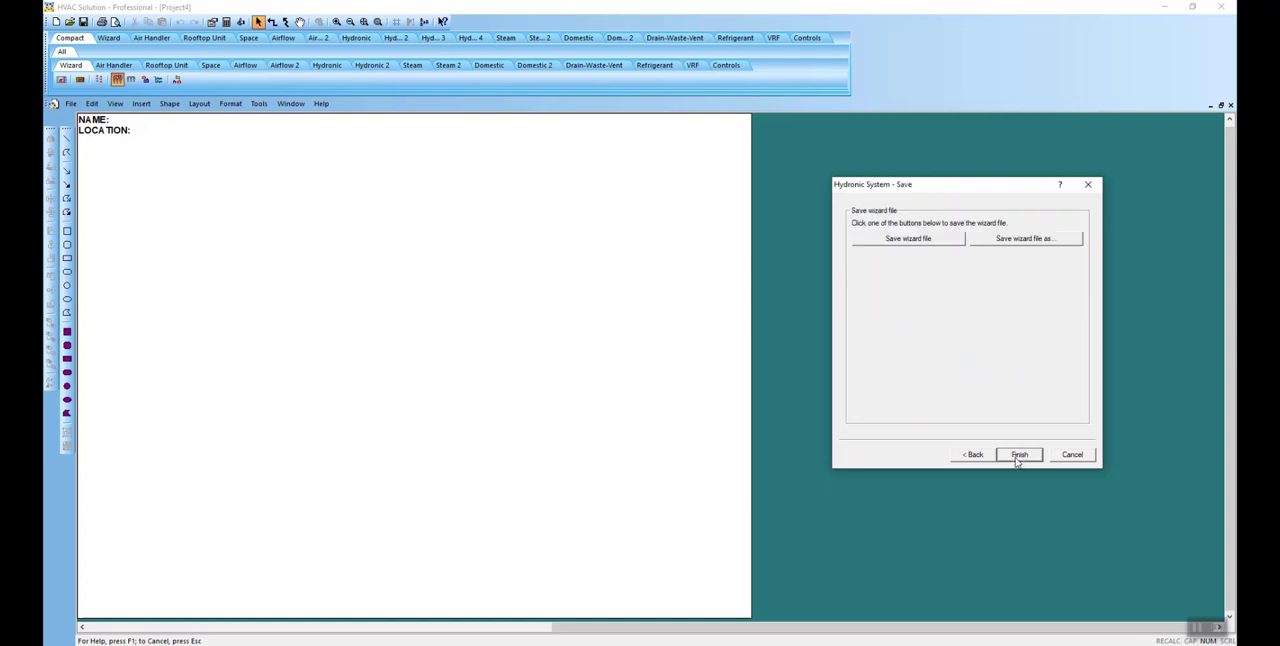
{"action": "left_click", "coordinate": [1018, 455]}
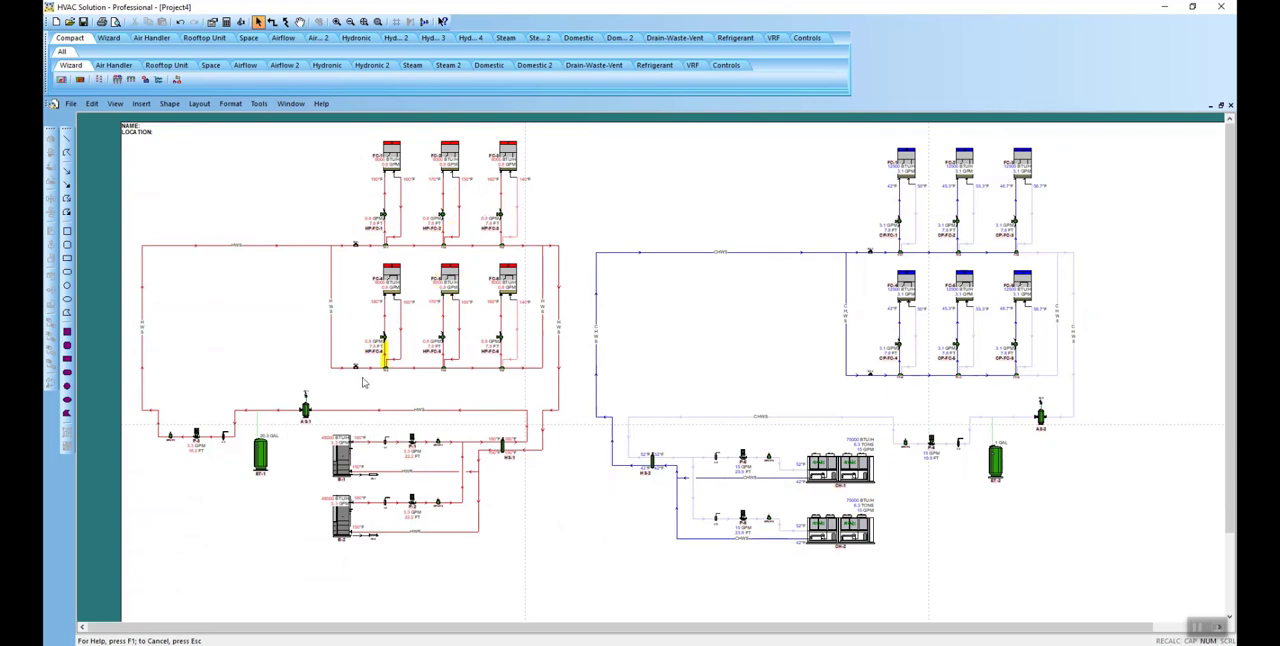
Step: Select most of the heating and cooling schematics together and add diameter annotations to their pipes
{"action": "left_click_drag", "start_coordinate": [179, 155], "coordinate": [986, 551]}
{"action": "right_click", "coordinate": [742, 347]}
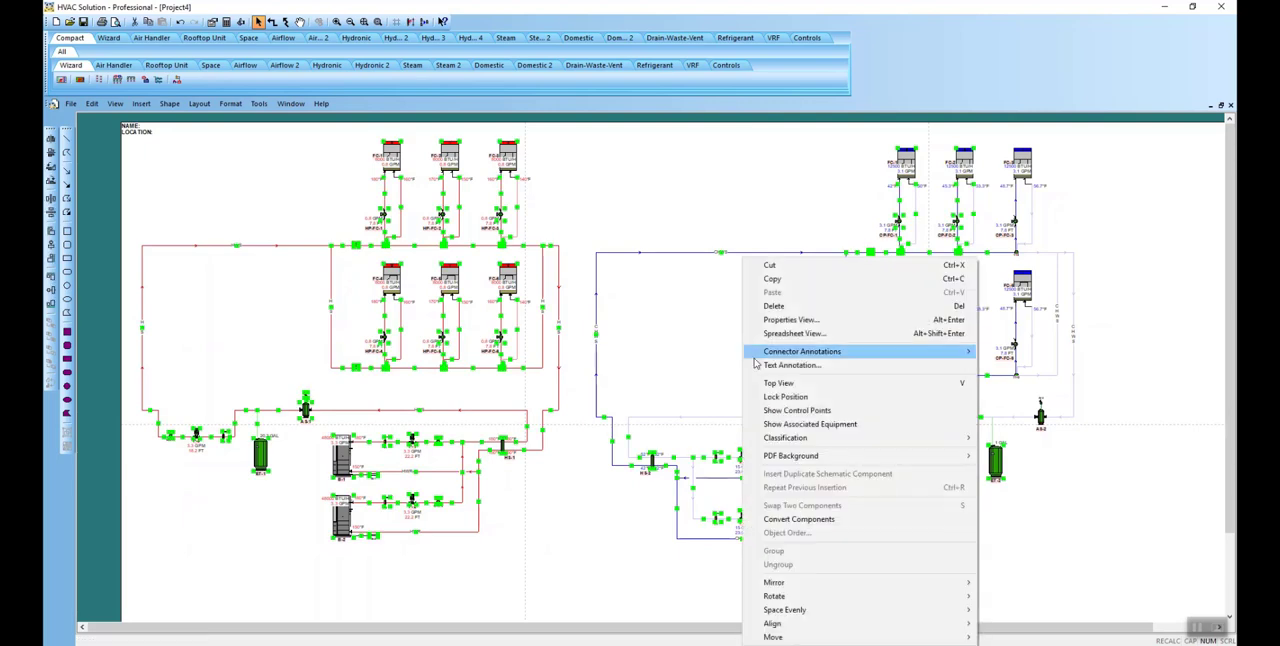
{"action": "mouse_move", "coordinate": [813, 356]}
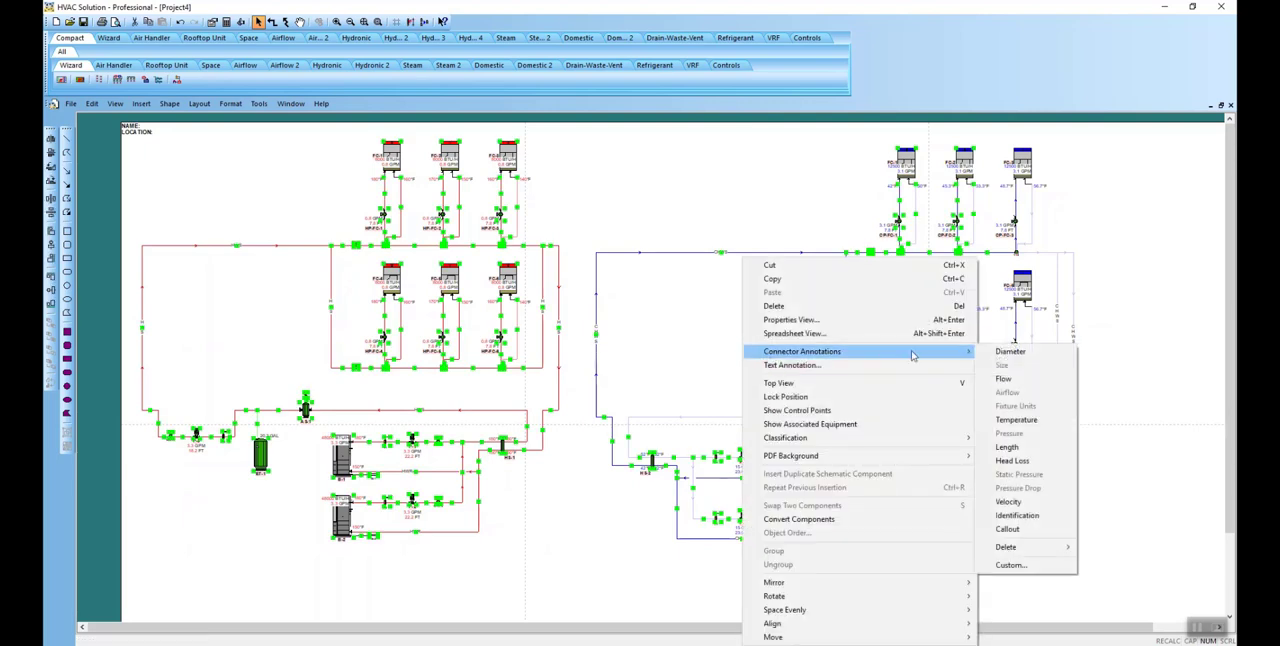
{"action": "left_click", "coordinate": [1008, 352]}
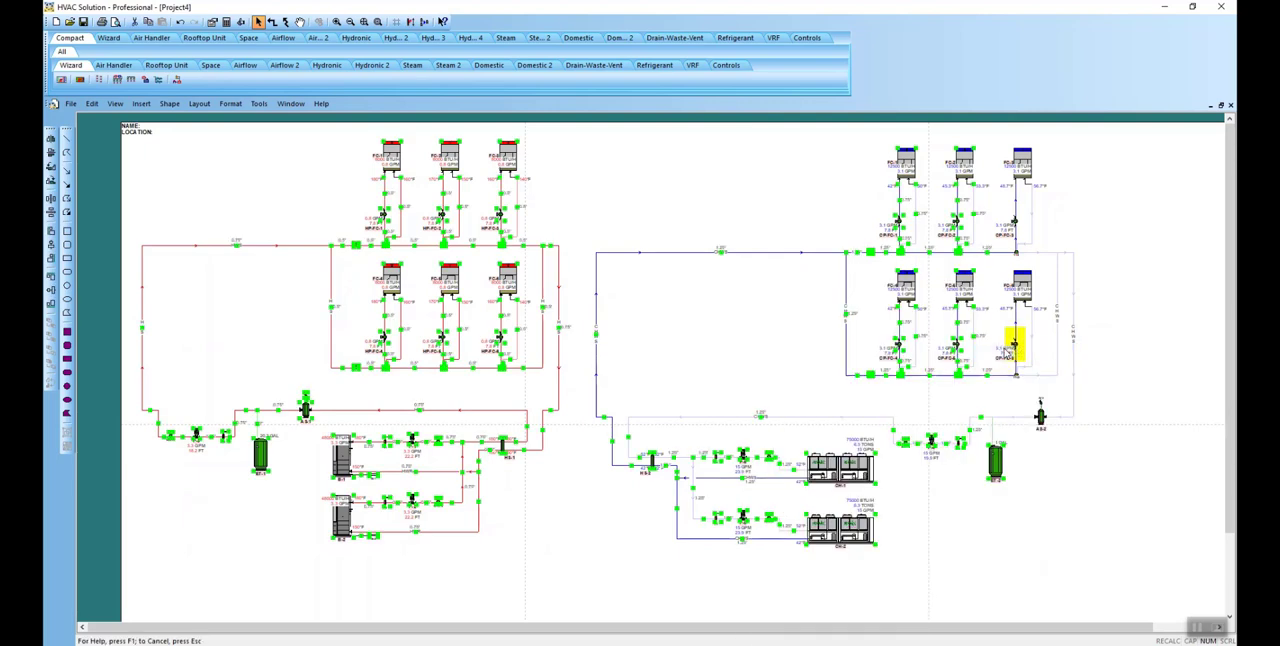
Step: Reselect the schematic components across both systems, add flow annotations to their pipes, and clear the selection
{"action": "left_click_drag", "start_coordinate": [171, 169], "coordinate": [929, 506]}
{"action": "right_click", "coordinate": [729, 329]}
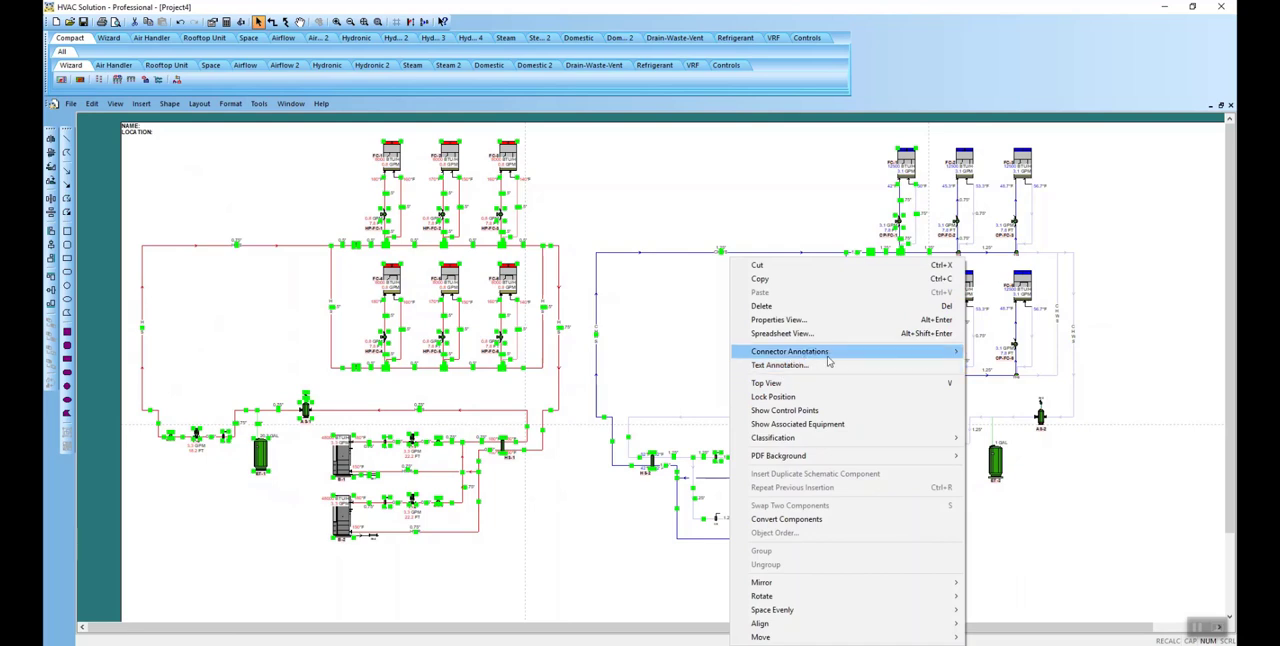
{"action": "mouse_move", "coordinate": [850, 358]}
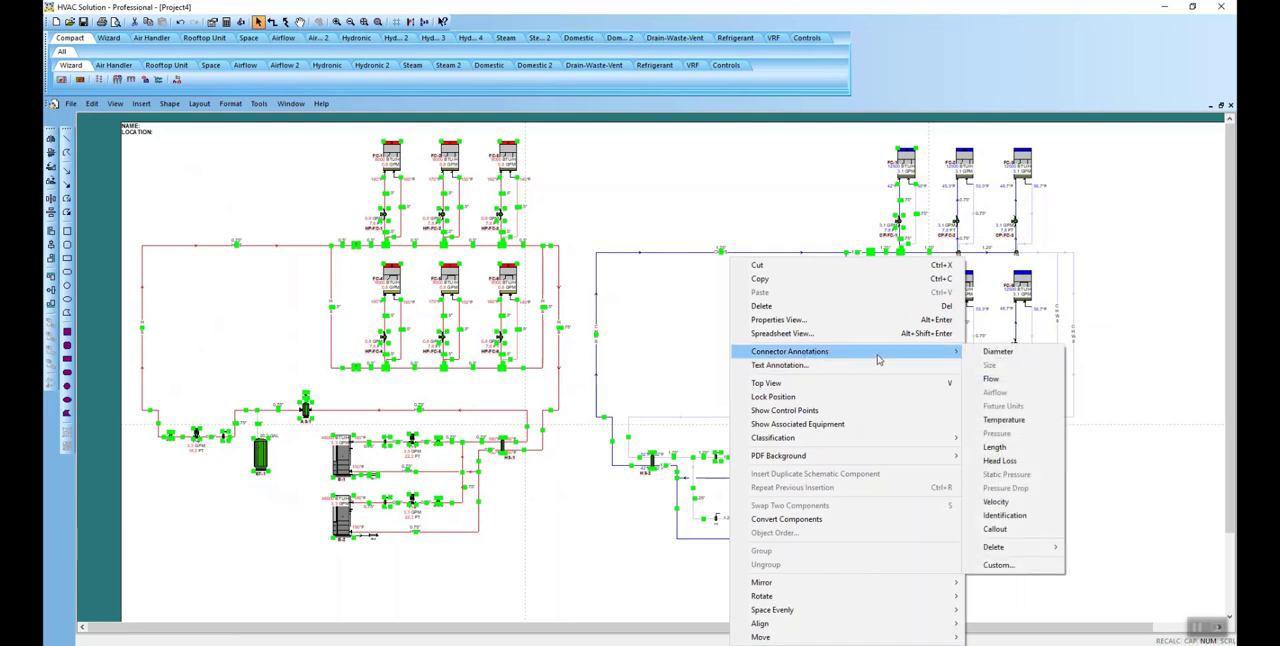
{"action": "left_click", "coordinate": [990, 378]}
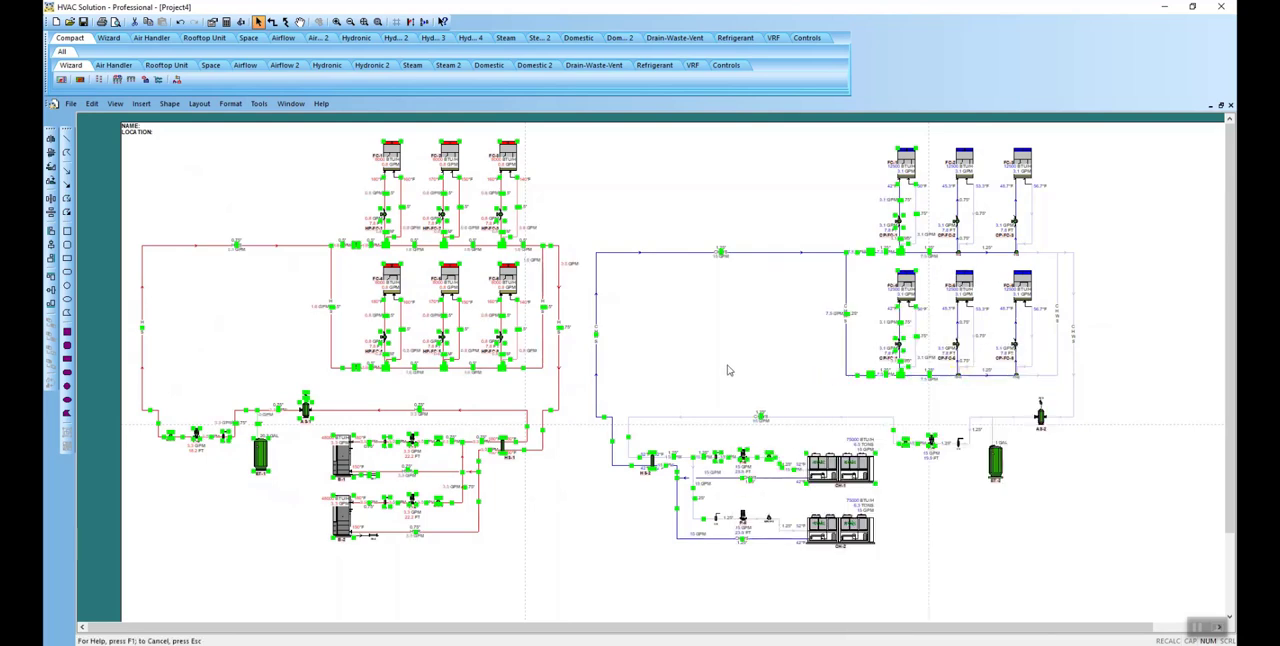
{"action": "left_click", "coordinate": [218, 352]}
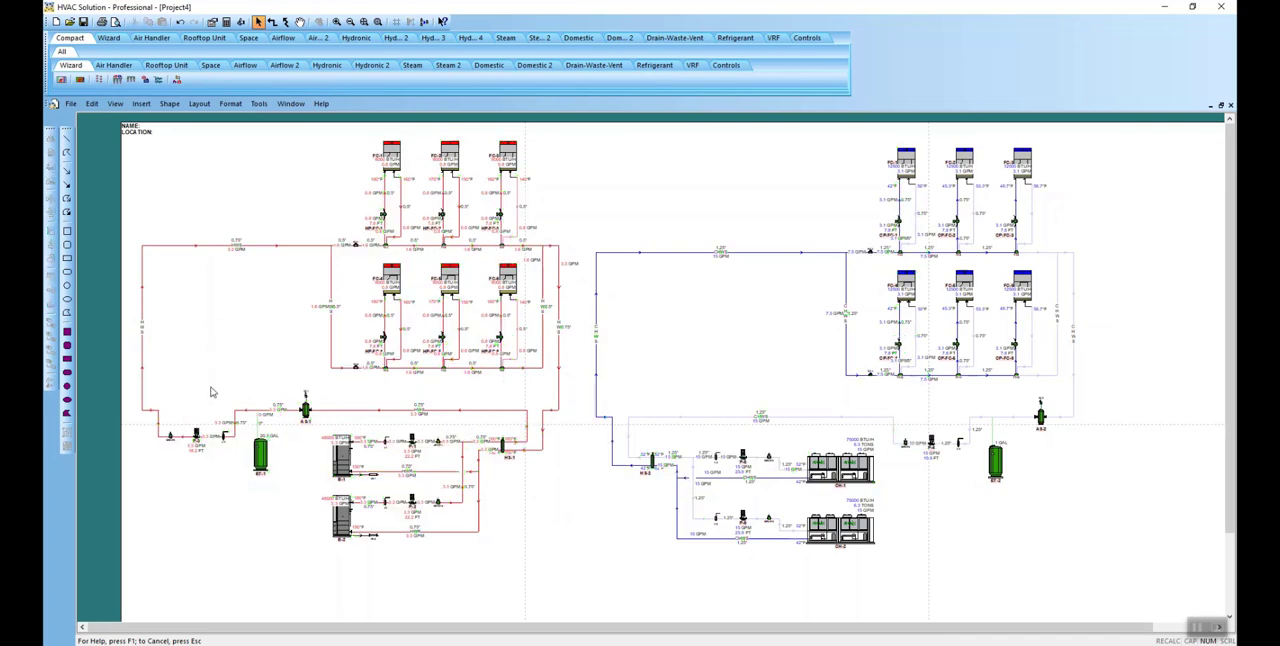
Step: Show the associated equipment for the first heating fan coil's pump, secondary heating pump P-3 and boiler pump P-1
{"action": "right_click", "coordinate": [385, 216]}
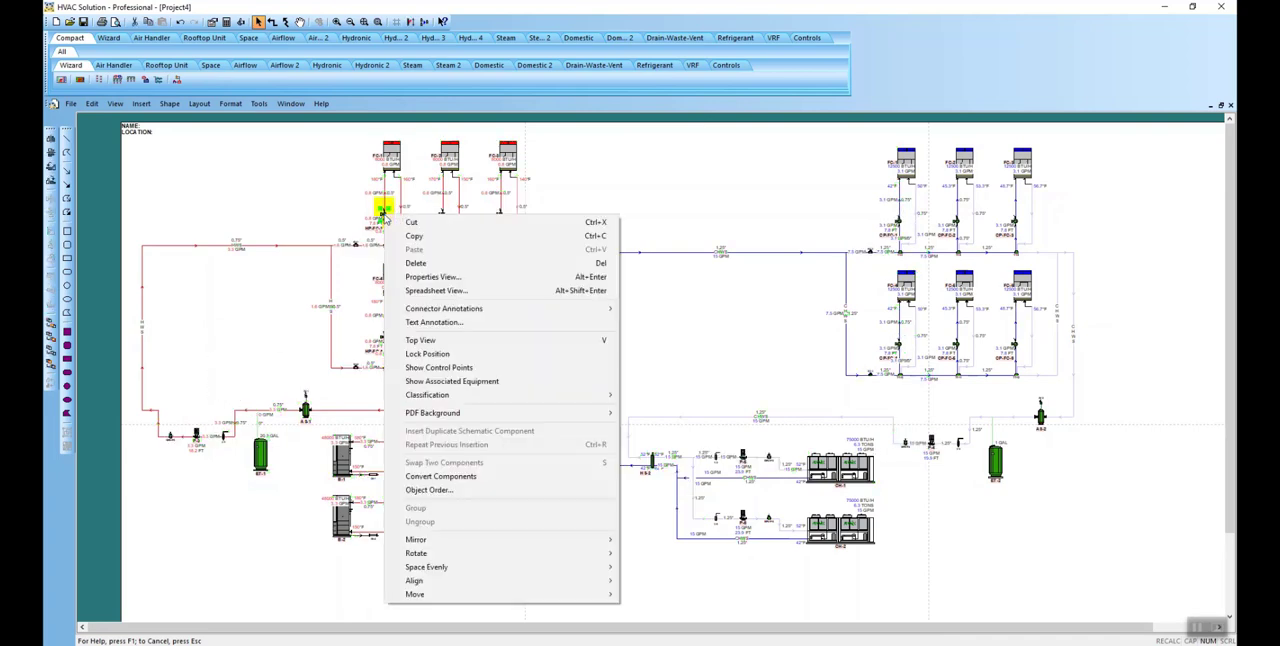
{"action": "left_click", "coordinate": [411, 382]}
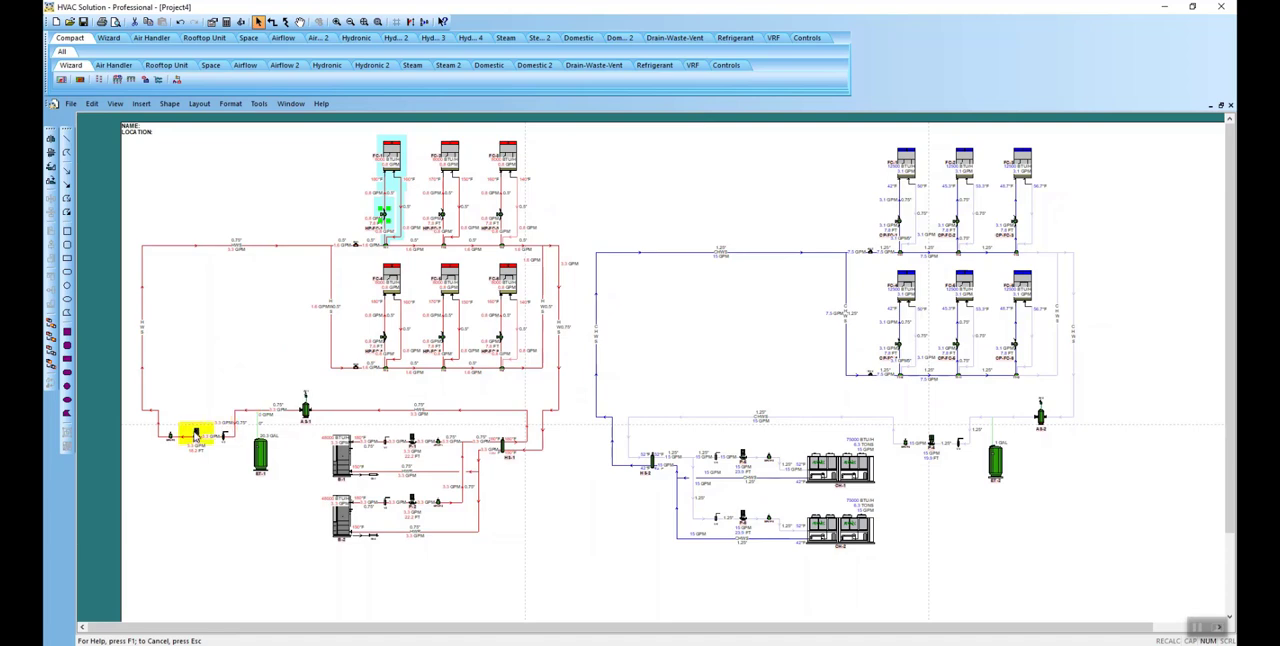
{"action": "right_click", "coordinate": [196, 433]}
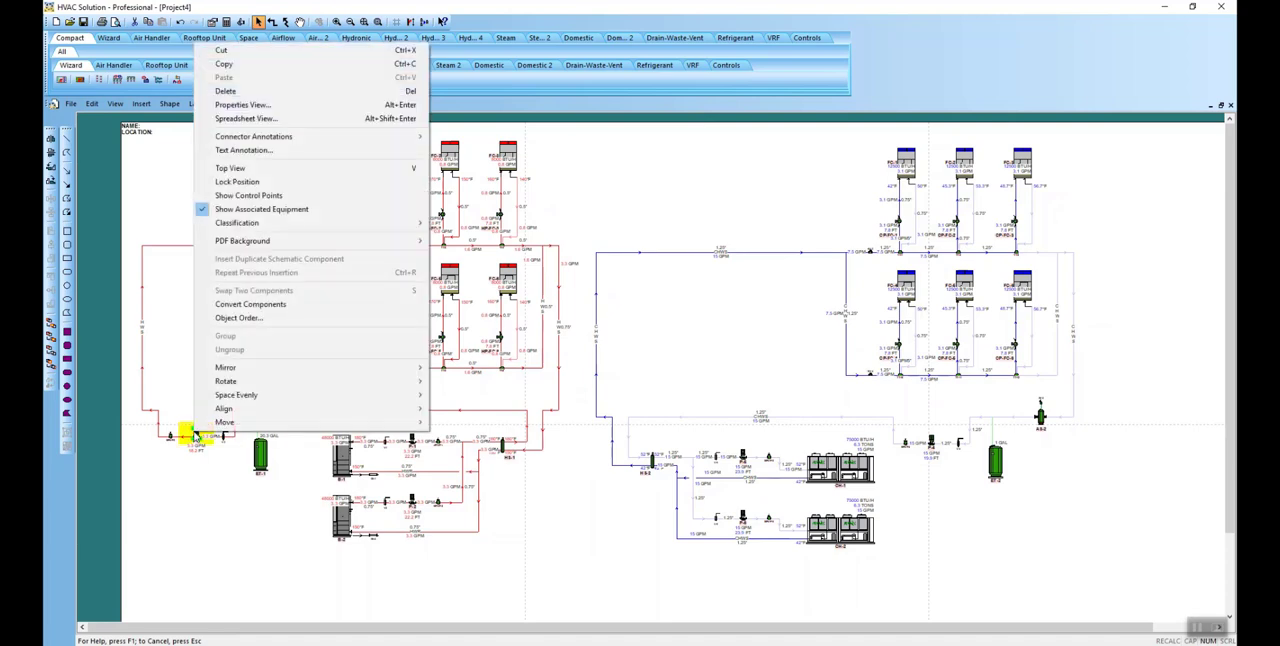
{"action": "left_click", "coordinate": [261, 210]}
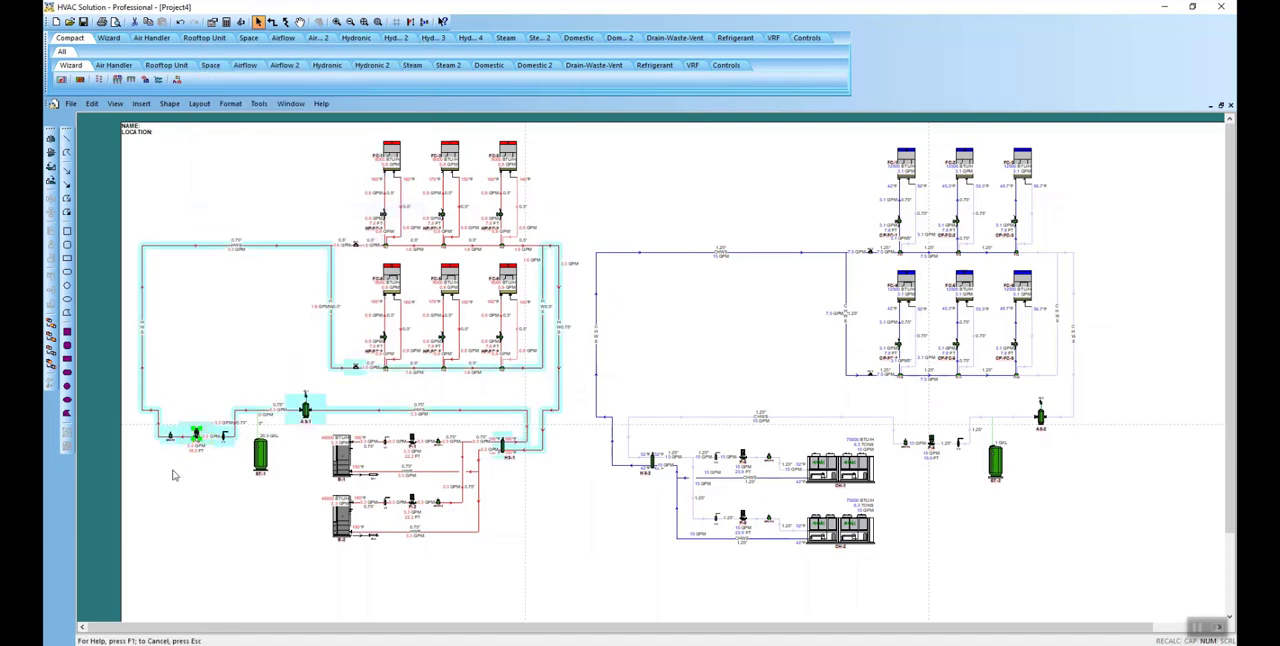
{"action": "scroll", "coordinate": [183, 468], "scroll_direction": "up", "scroll_amount": 1}
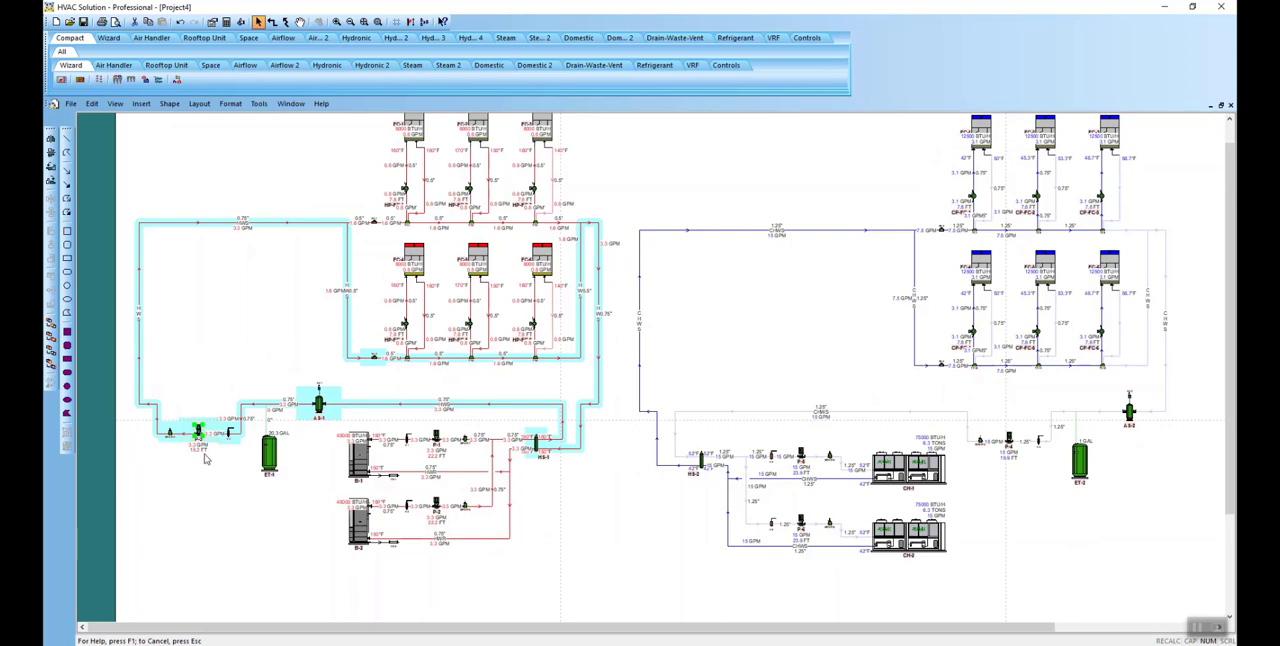
{"action": "right_click", "coordinate": [435, 437]}
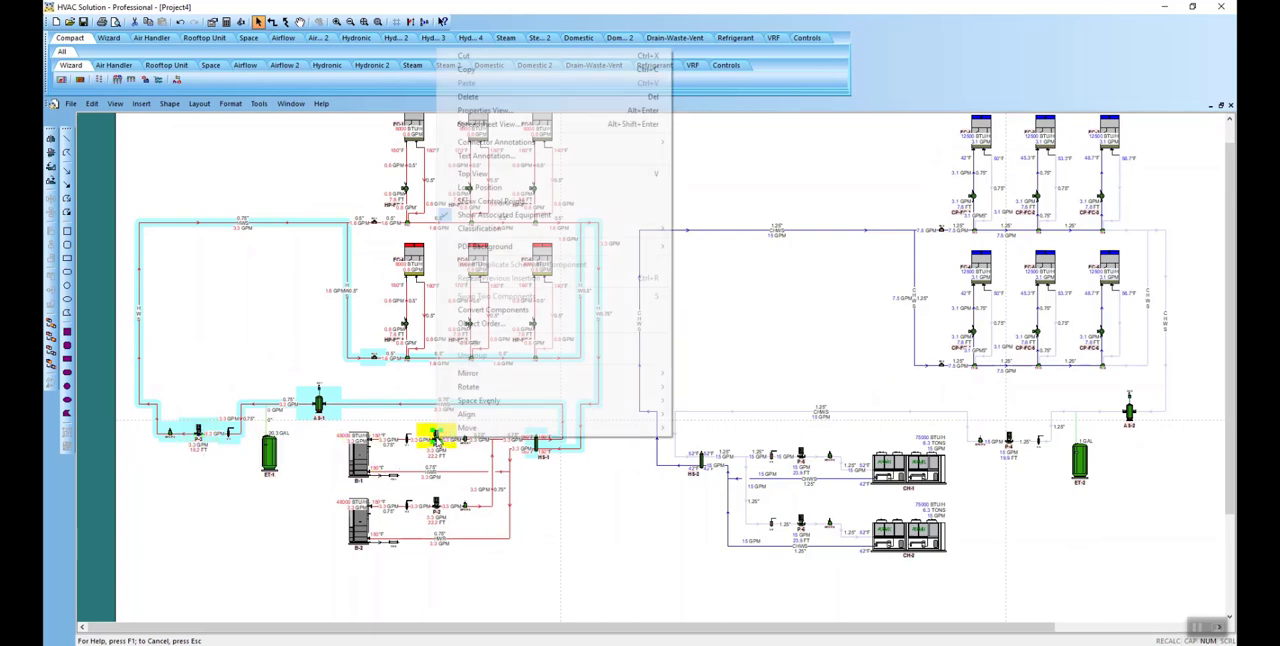
{"action": "left_click", "coordinate": [490, 215]}
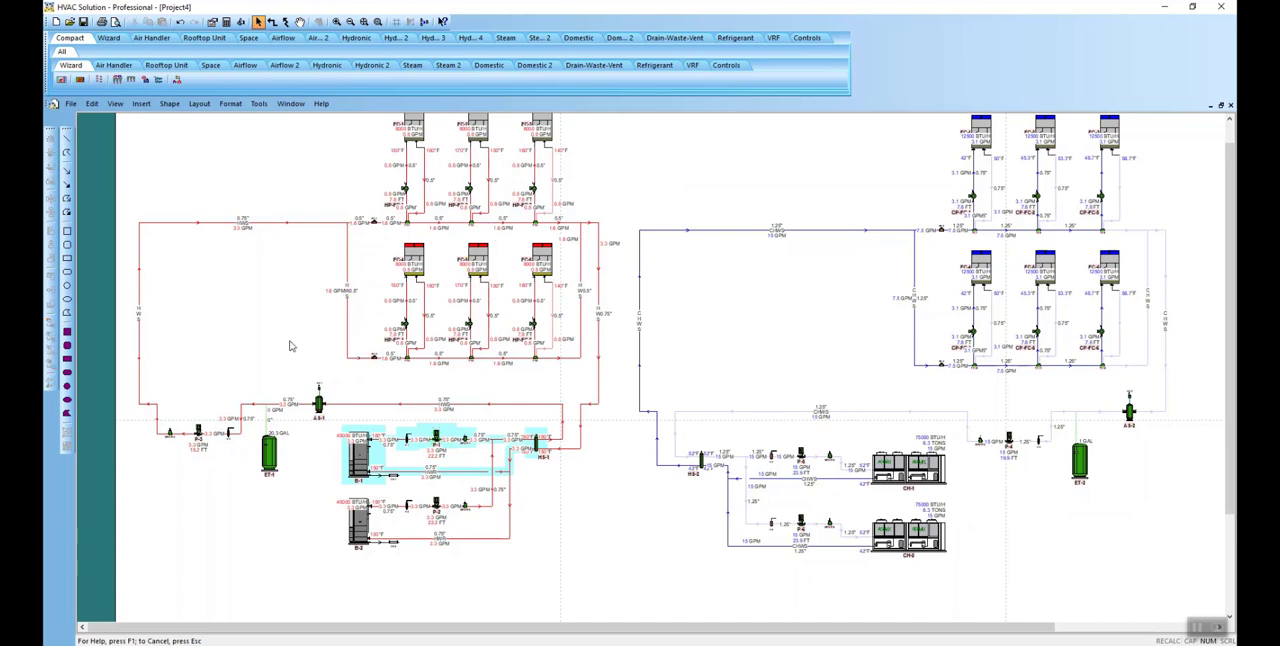
Step: Set the length of the heating supply pipe leaving secondary pump P-3 to 200 ft
{"action": "scroll", "coordinate": [290, 346], "scroll_direction": "up", "scroll_amount": 4}
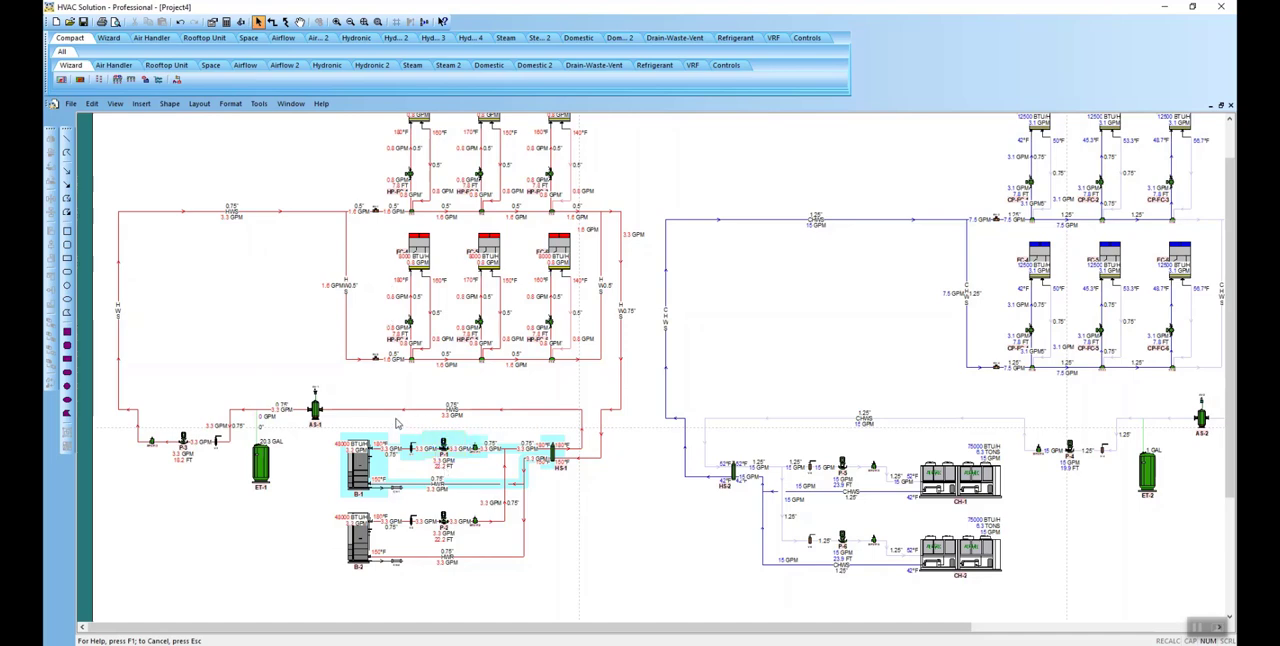
{"action": "double_click", "coordinate": [140, 428]}
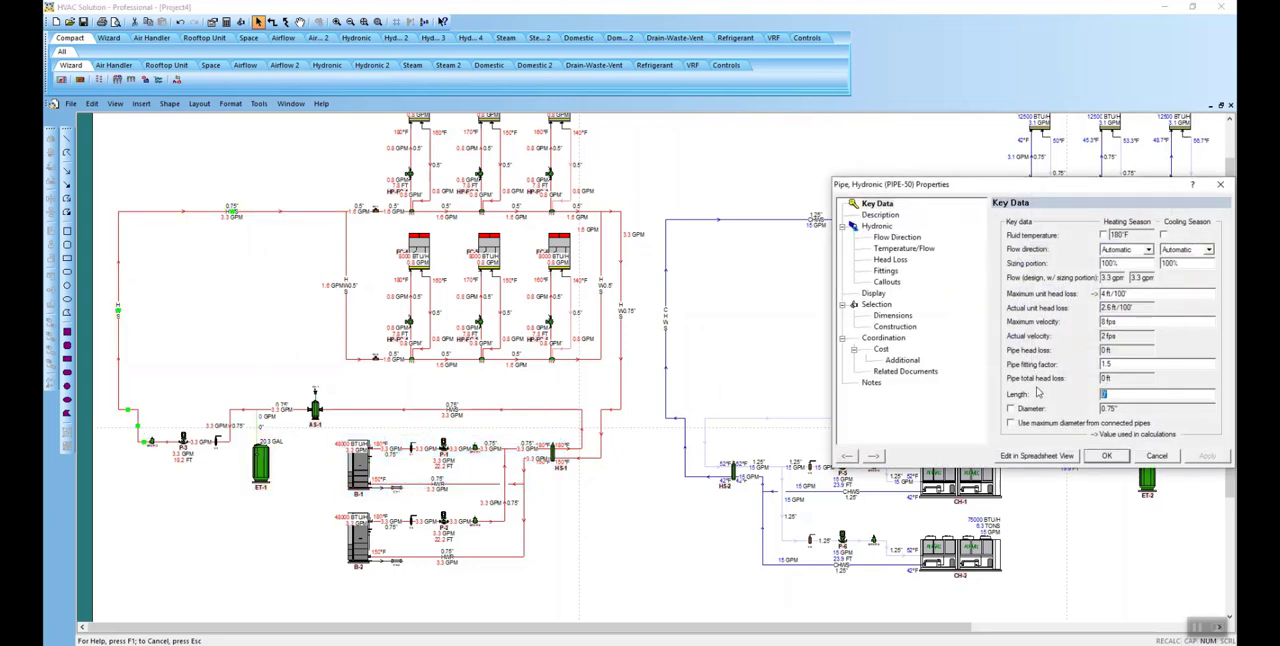
{"action": "type", "text": "200"}
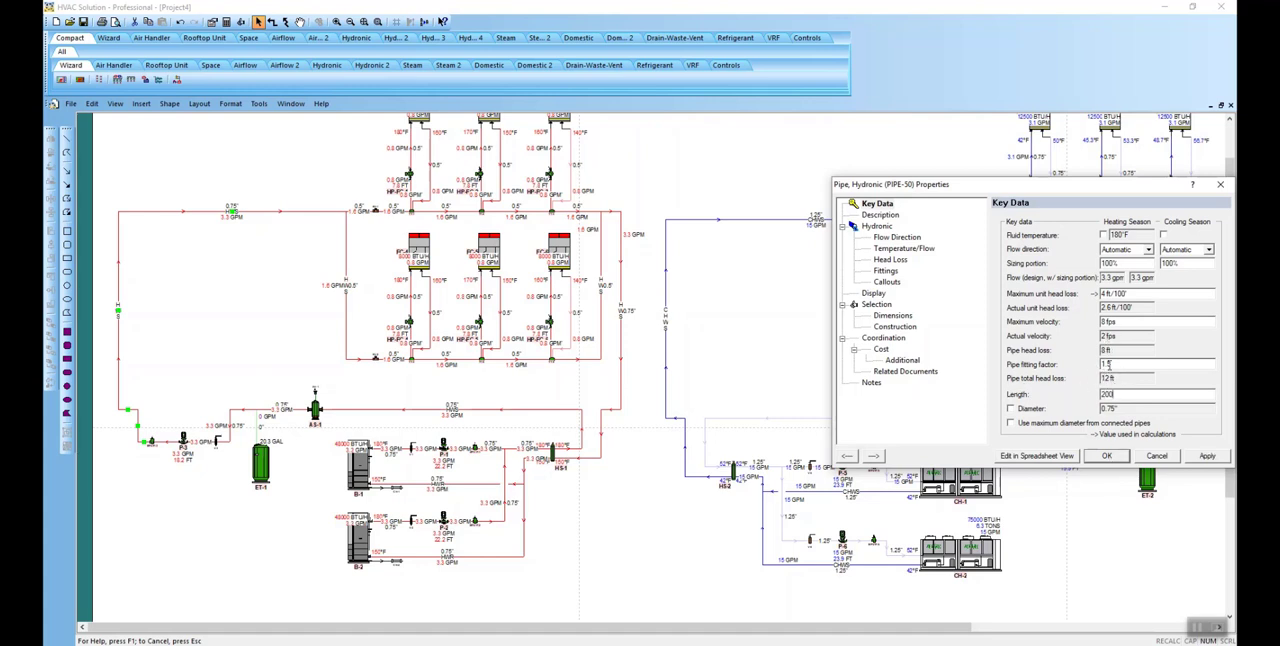
{"action": "left_click", "coordinate": [1106, 455]}
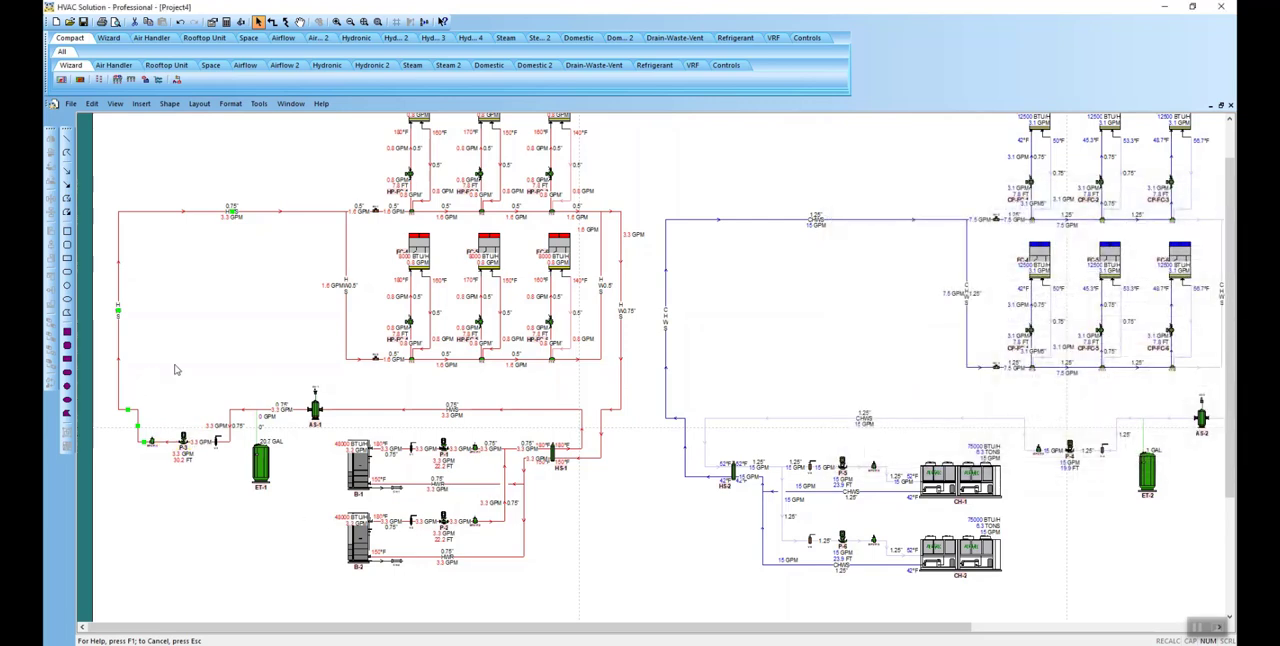
Step: Run the automatic manufacturer and model selection for boiler B-1 and apply it
{"action": "scroll", "coordinate": [285, 438], "scroll_direction": "down", "scroll_amount": 2}
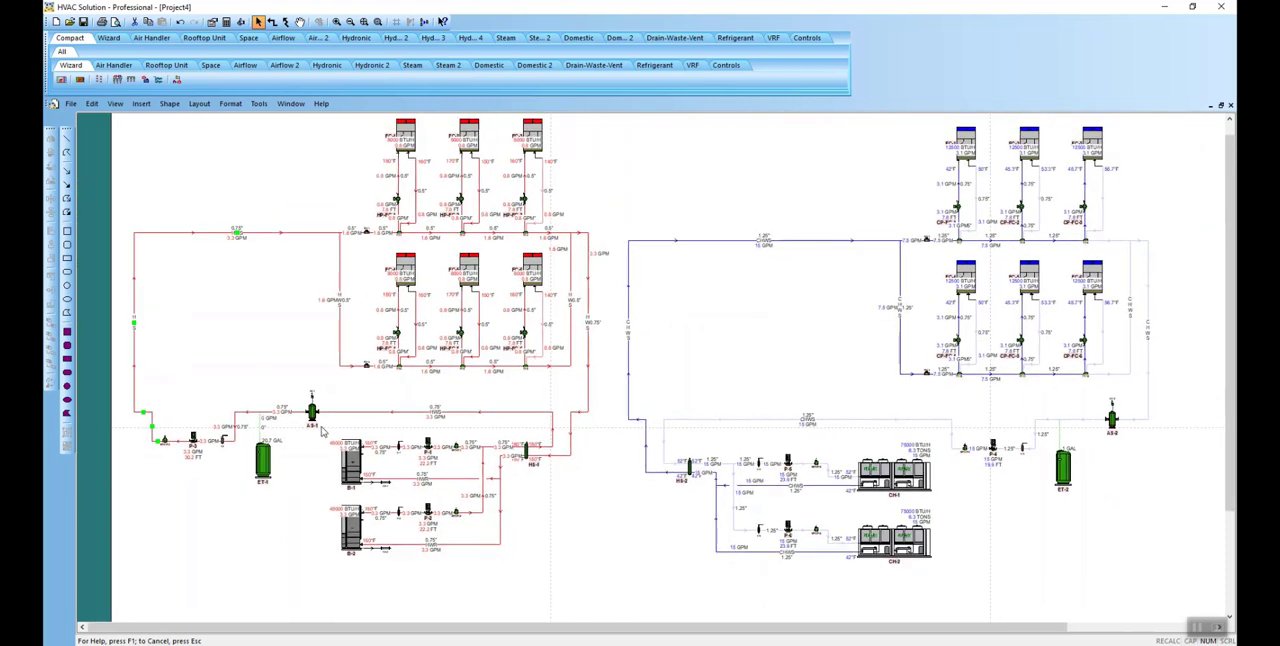
{"action": "left_click_drag", "start_coordinate": [266, 328], "coordinate": [233, 338]}
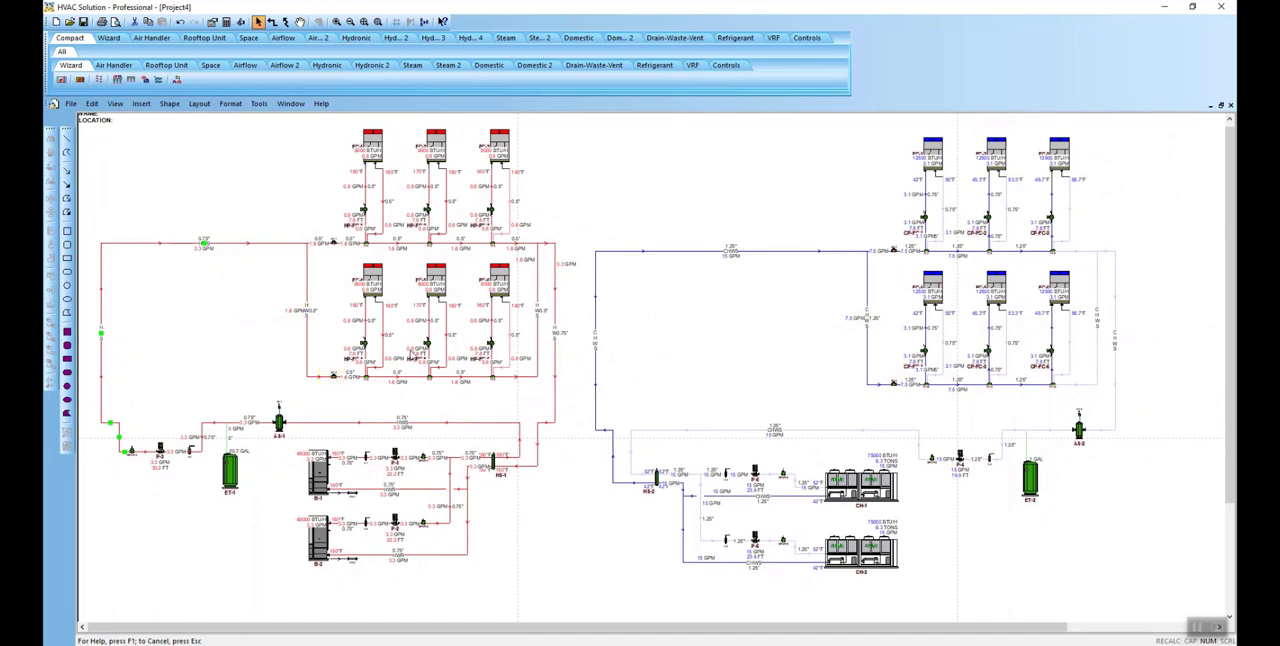
{"action": "scroll", "coordinate": [401, 449], "scroll_direction": "up", "scroll_amount": 2}
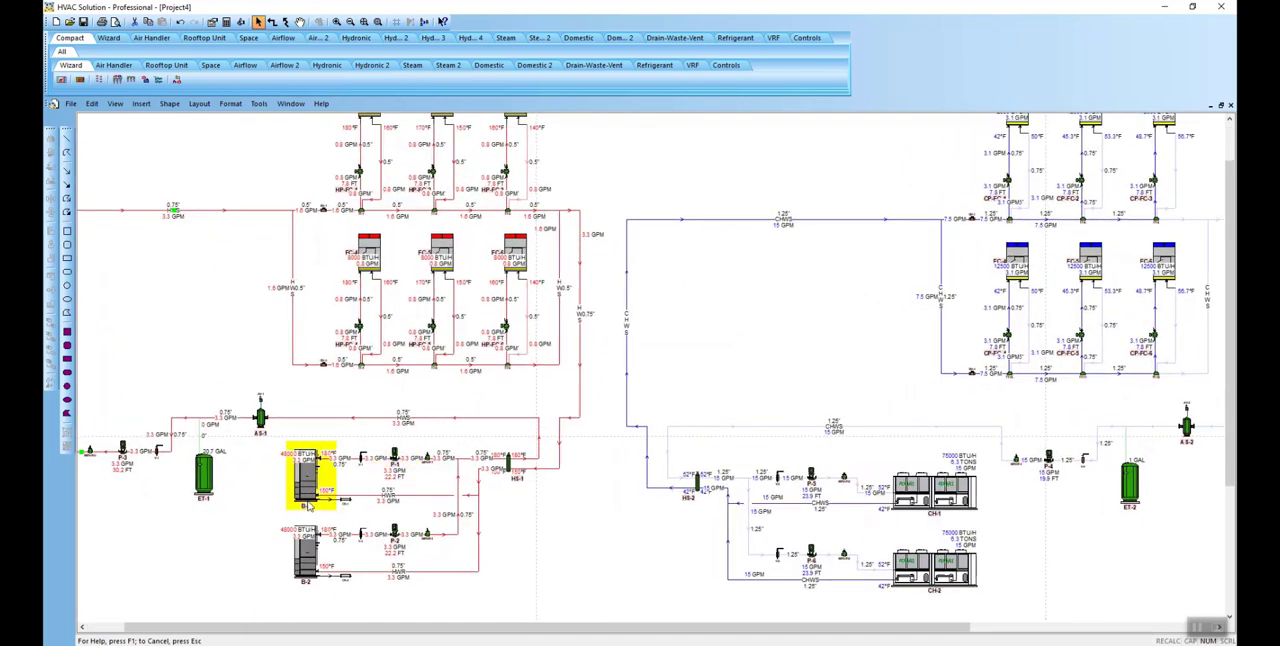
{"action": "left_click", "coordinate": [305, 491]}
{"action": "double_click", "coordinate": [305, 491]}
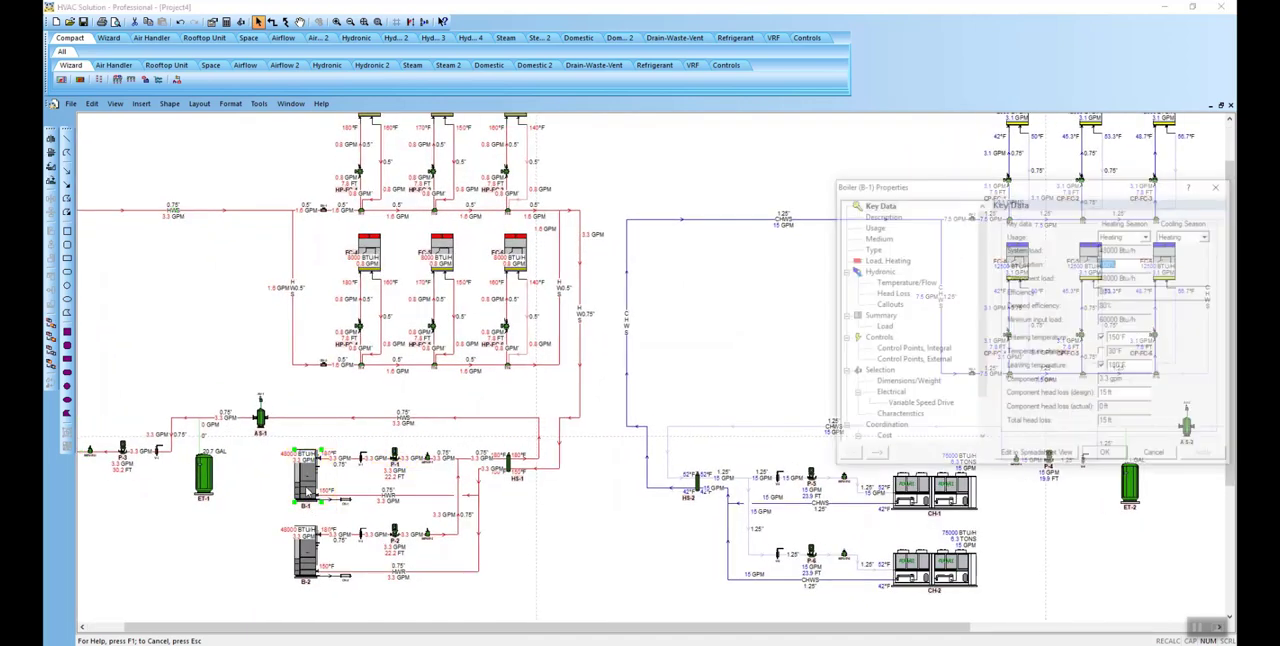
{"action": "left_click", "coordinate": [877, 373]}
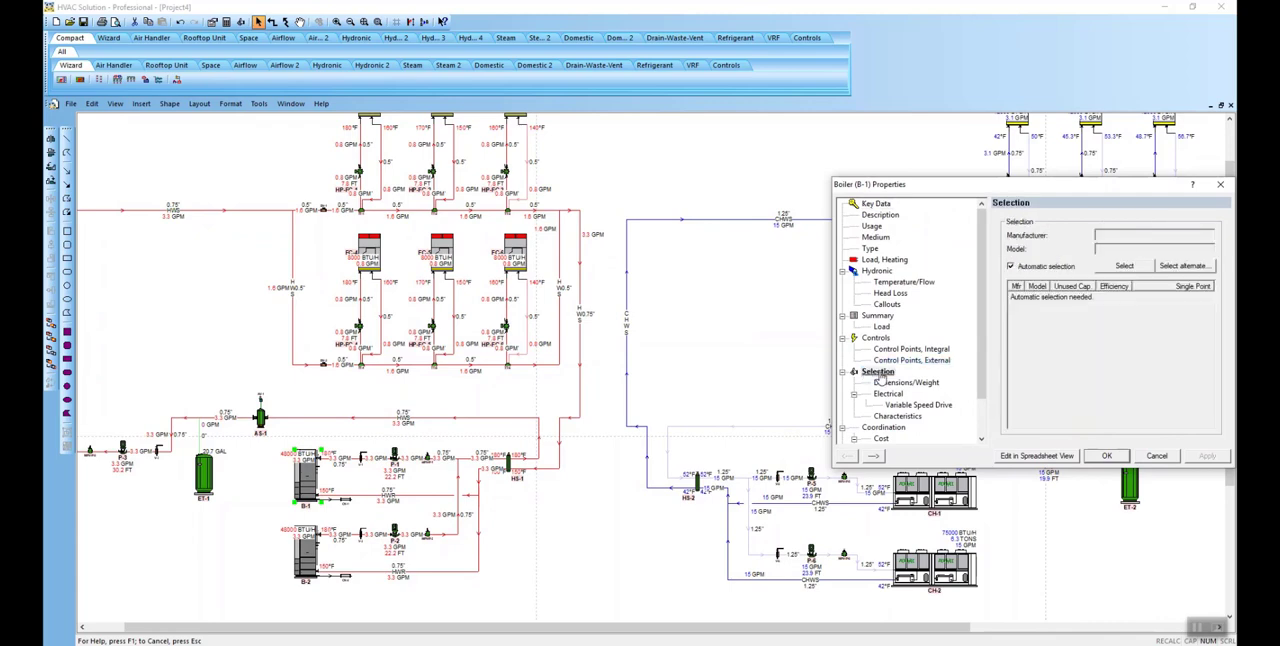
{"action": "left_click", "coordinate": [1128, 266]}
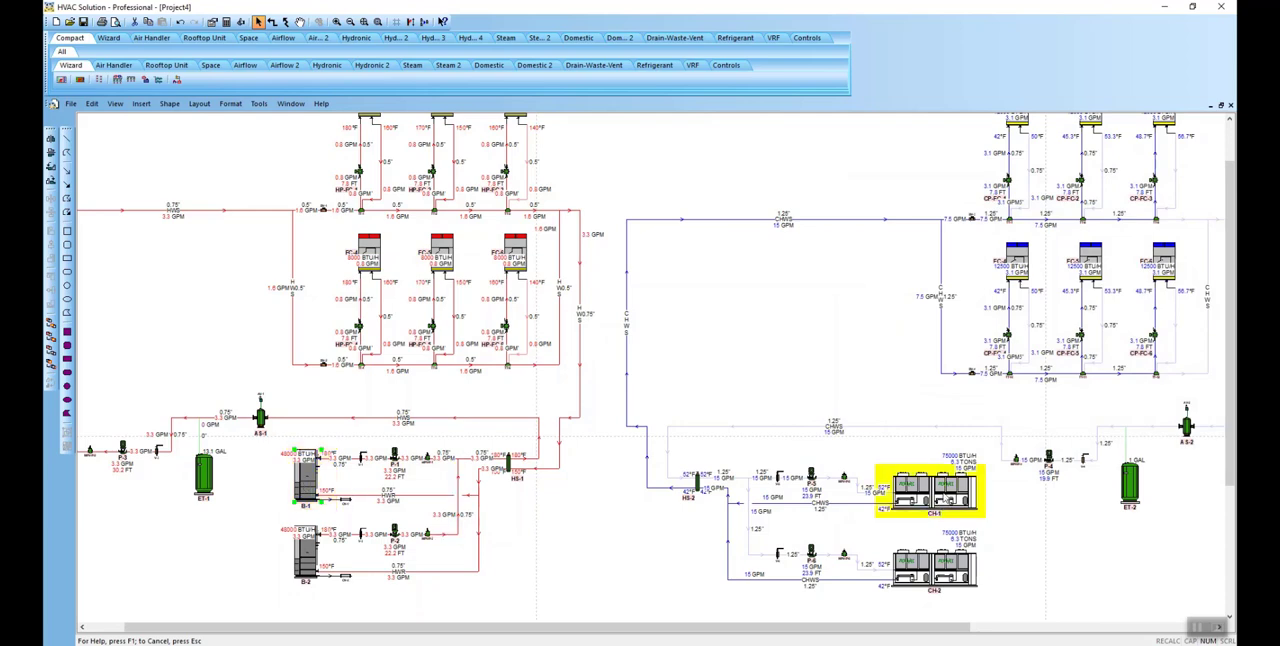
Step: Run the automatic selection for air-cooled chiller CH-1 and accept the Aermec NRL0280 model
{"action": "double_click", "coordinate": [948, 493]}
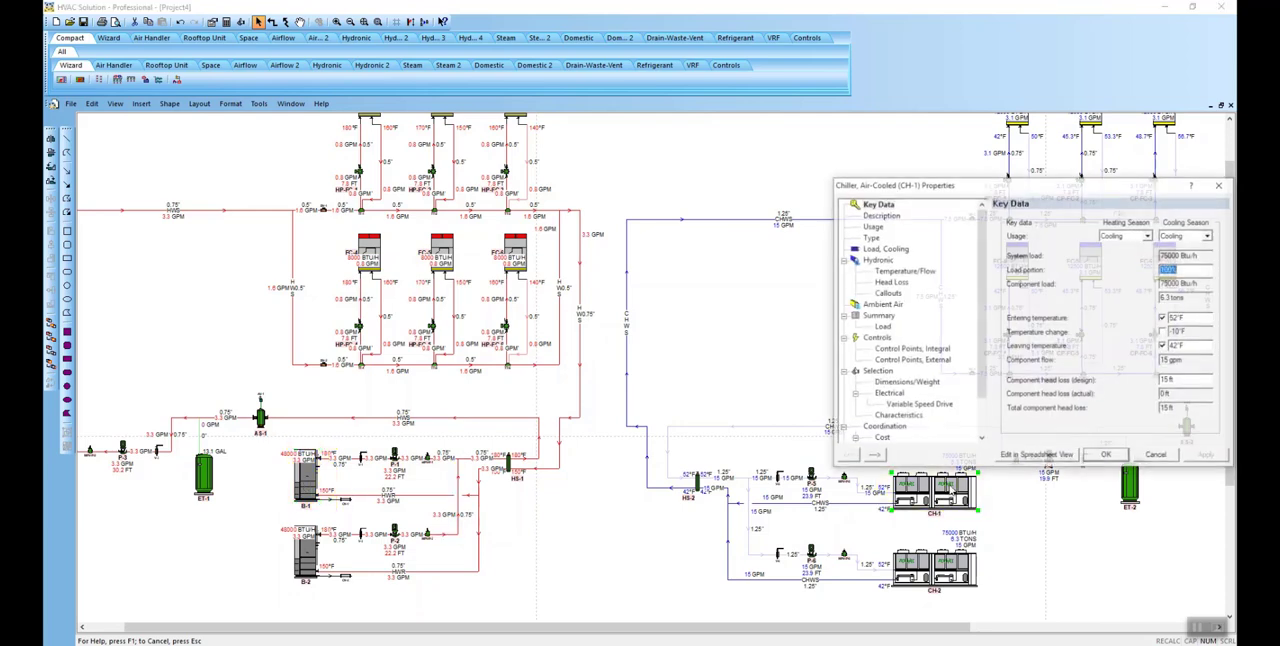
{"action": "left_click", "coordinate": [880, 372]}
{"action": "left_click", "coordinate": [1124, 265]}
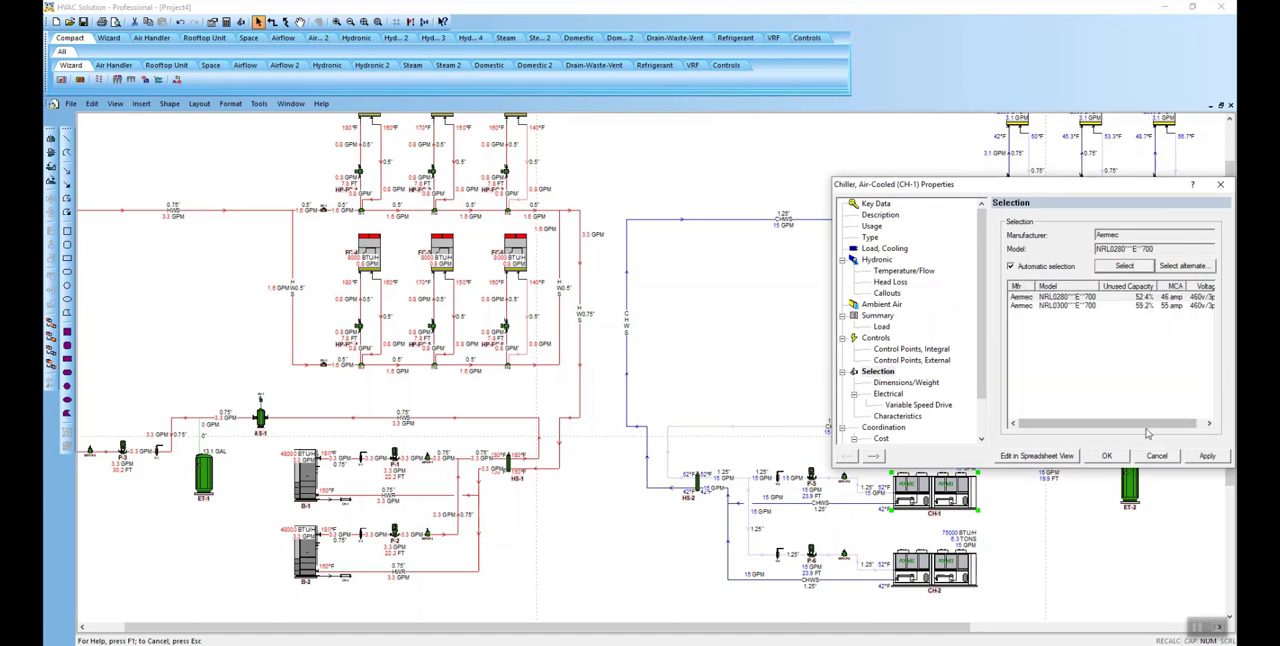
{"action": "left_click", "coordinate": [1106, 455]}
{"action": "scroll", "coordinate": [740, 342], "scroll_direction": "down", "scroll_amount": 3}
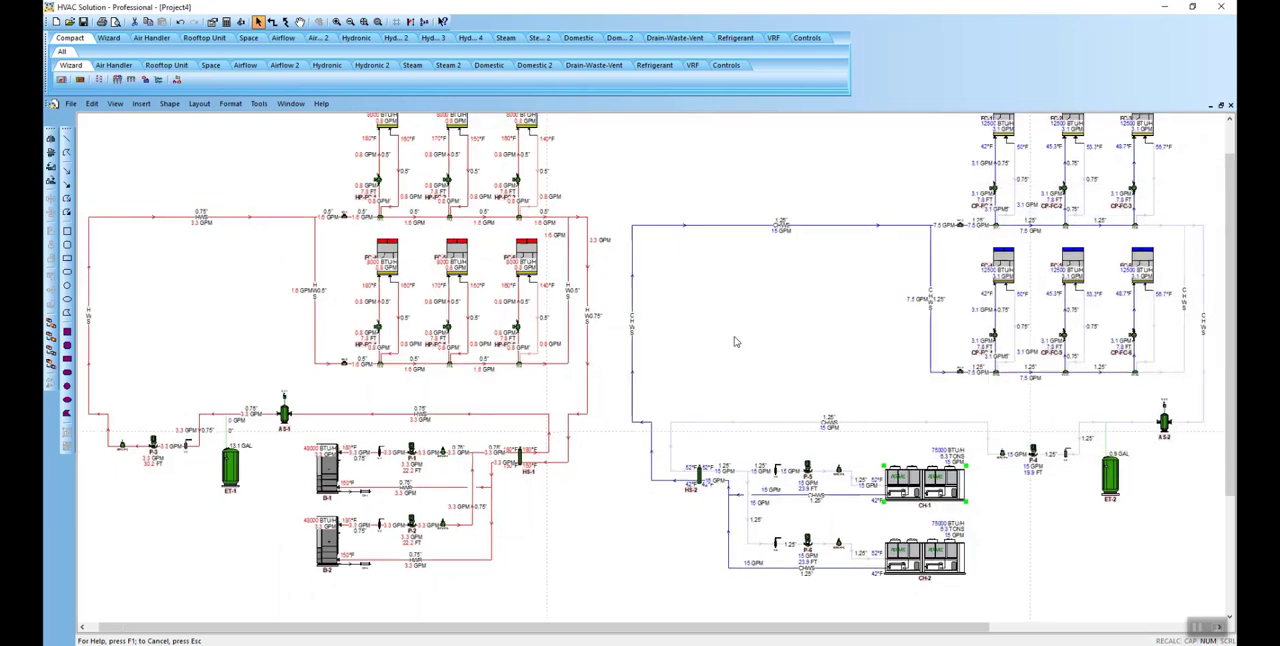
{"action": "left_click_drag", "start_coordinate": [726, 329], "coordinate": [670, 356]}
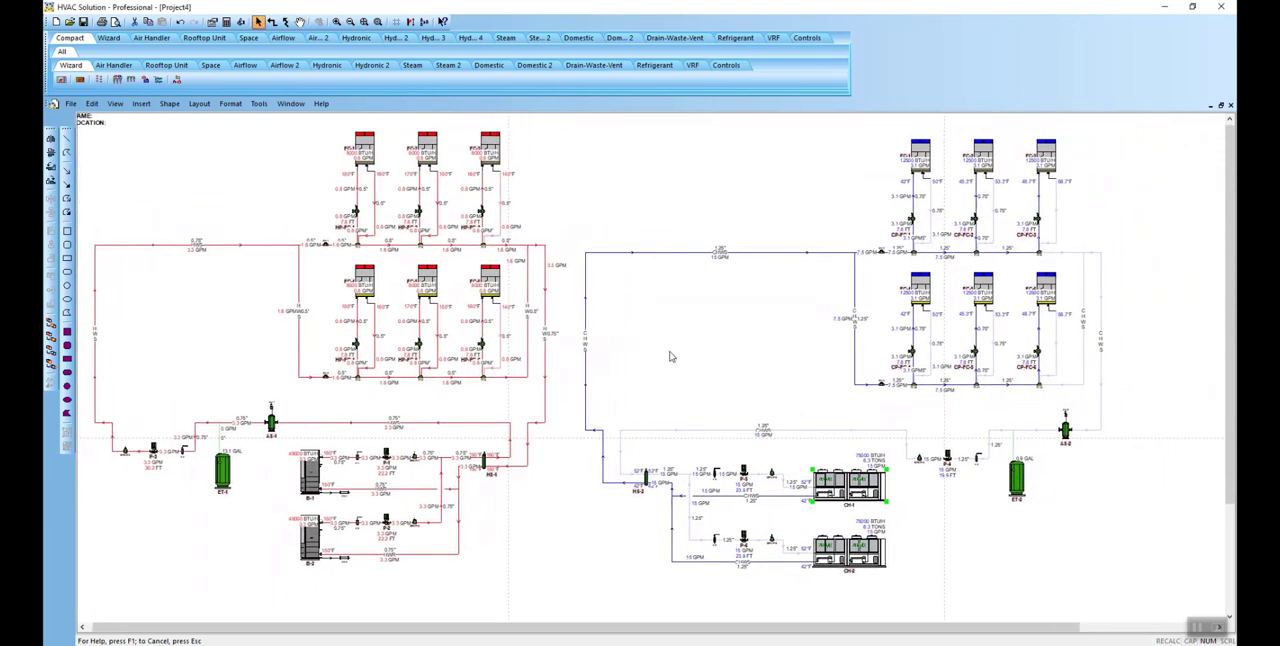